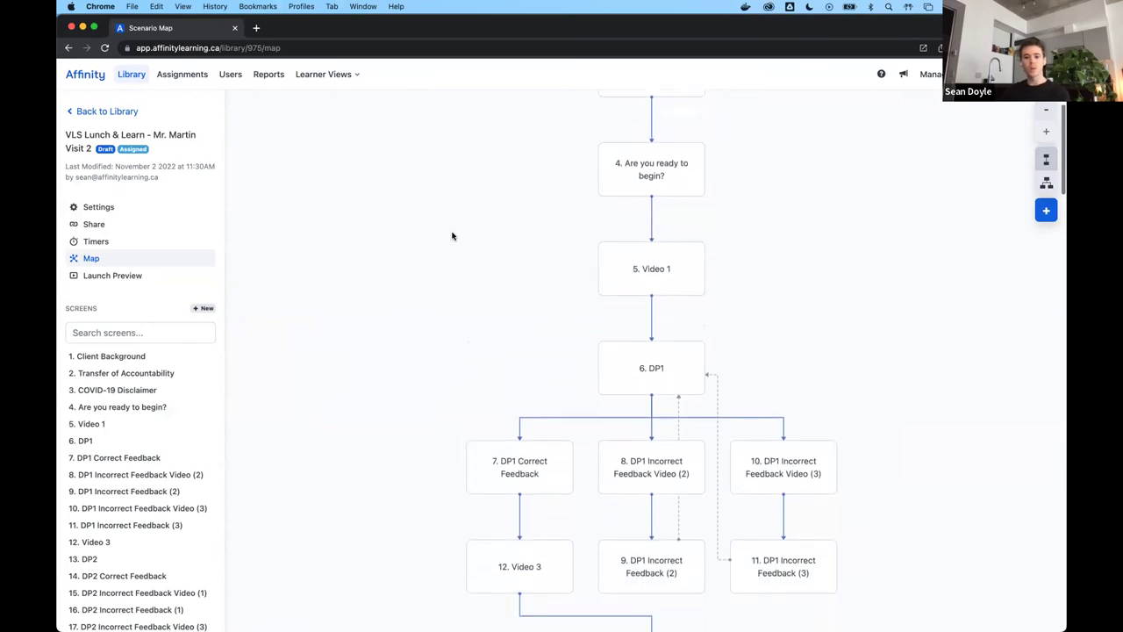
# Browse the map's screen details for Transfer of Accountability, COVID-19 Disclaimer and DP1.
pyautogui.scroll(8, 451, 236)
pyautogui.scroll(-8, 642, 248)
pyautogui.scroll(-2, 647, 308)
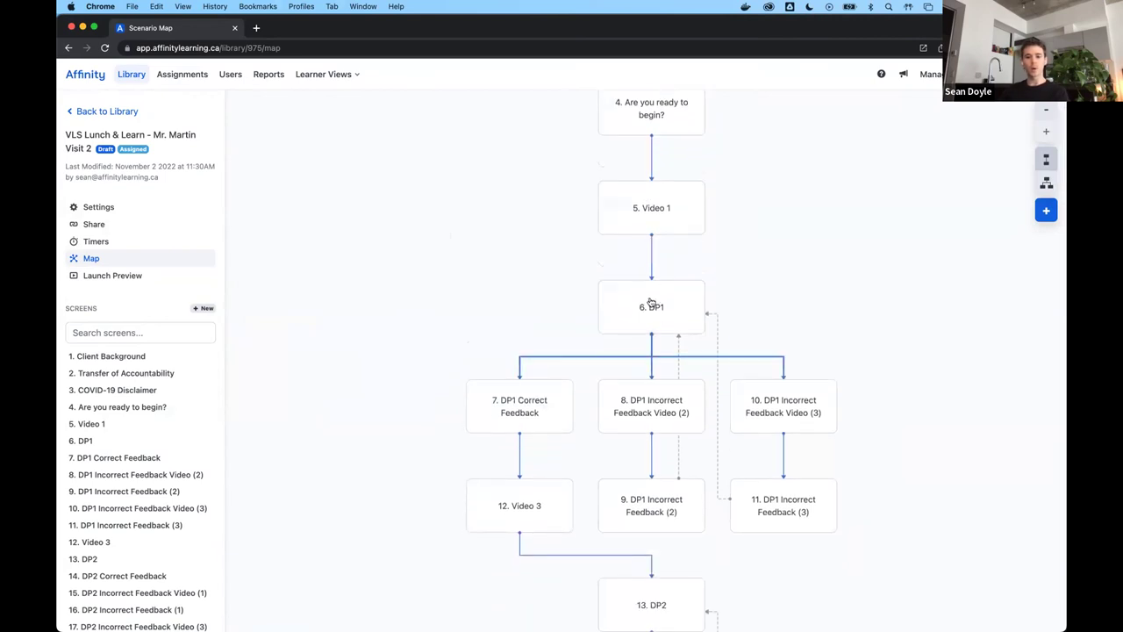
pyautogui.scroll(10, 651, 303)
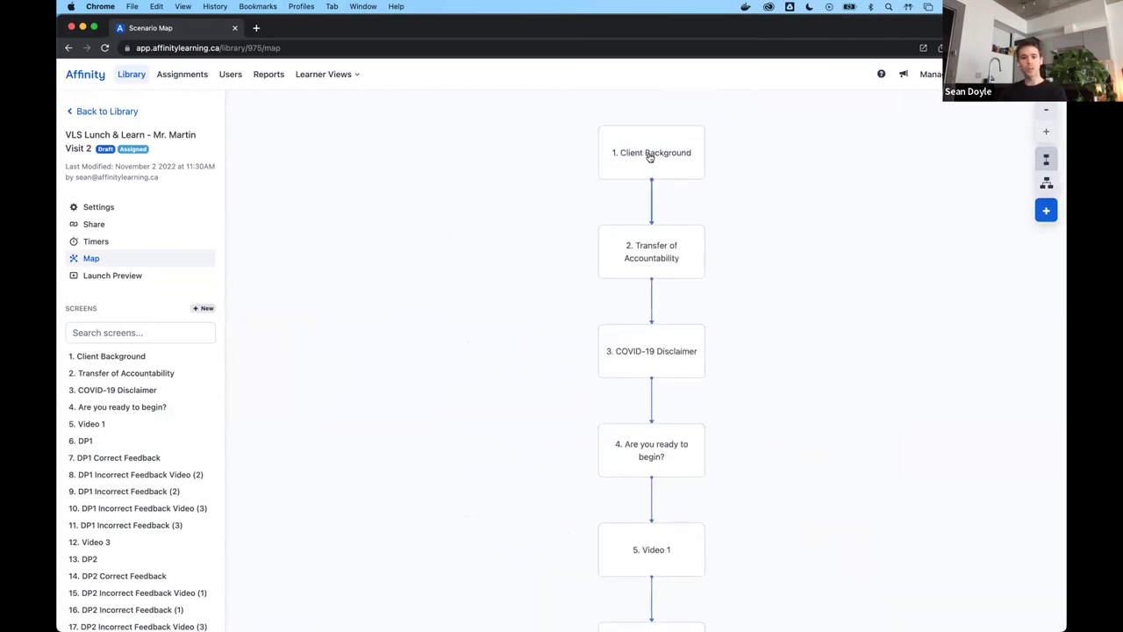
pyautogui.click(657, 251)
pyautogui.click(654, 343)
pyautogui.scroll(-8, 656, 341)
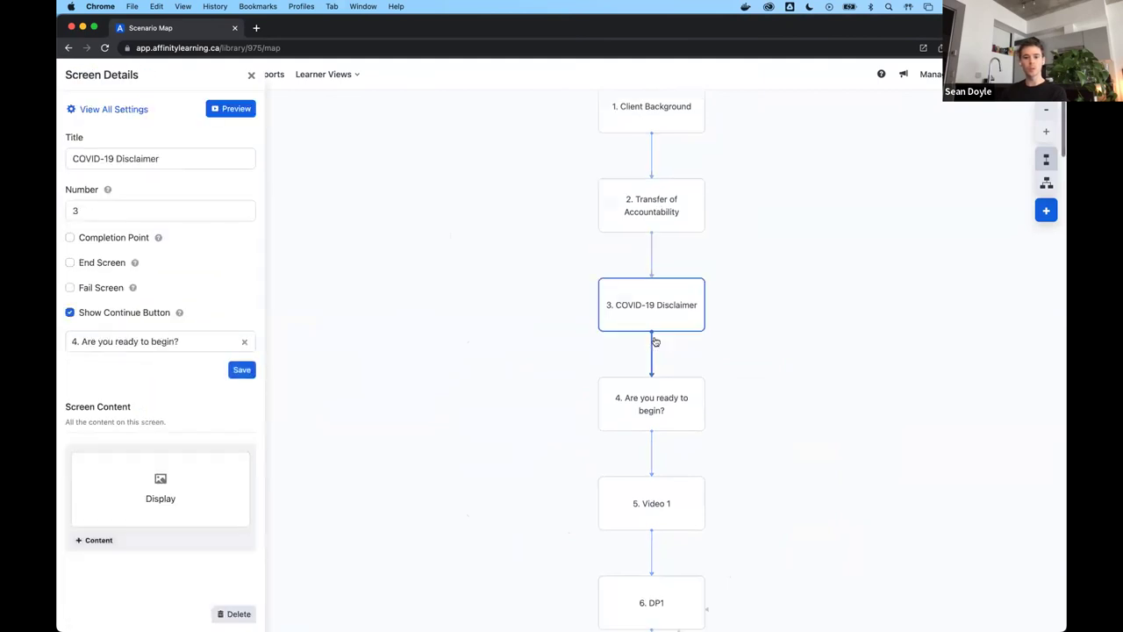
pyautogui.click(646, 351)
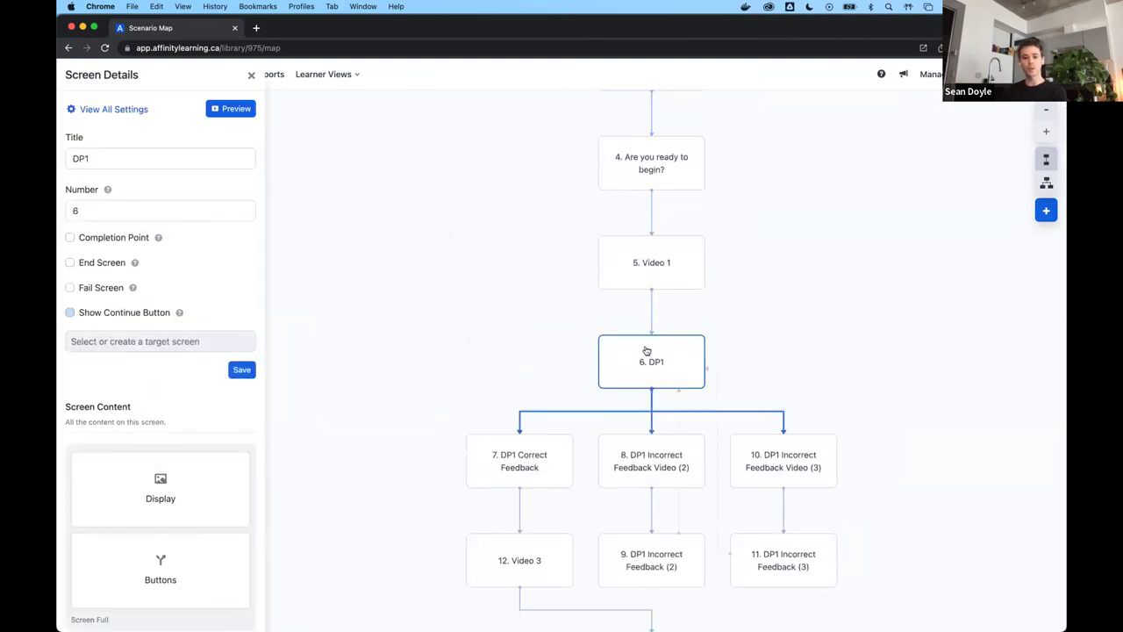
# Reopen the Transfer of Accountability screen's details and start its learner preview.
pyautogui.scroll(-1, 658, 338)
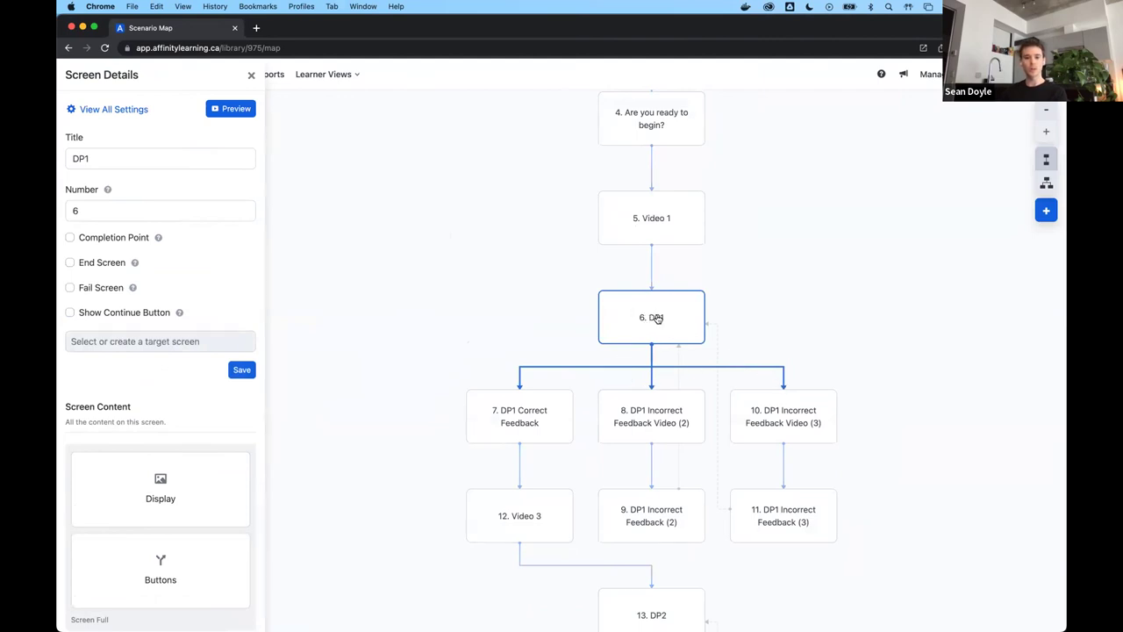
pyautogui.scroll(7, 657, 319)
pyautogui.click(647, 272)
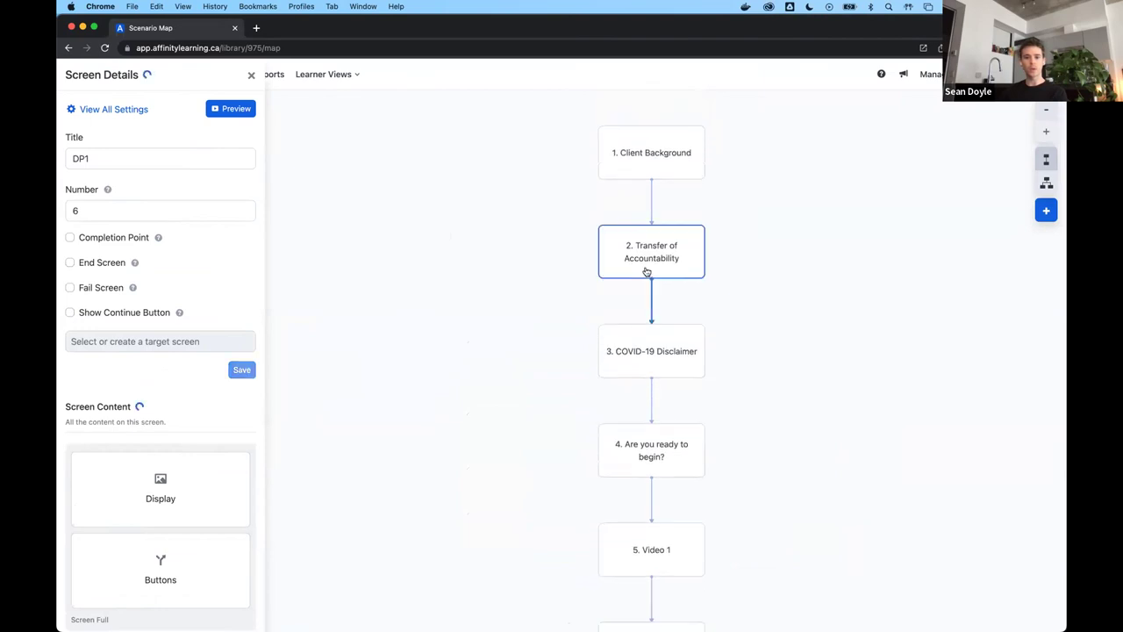
pyautogui.click(234, 109)
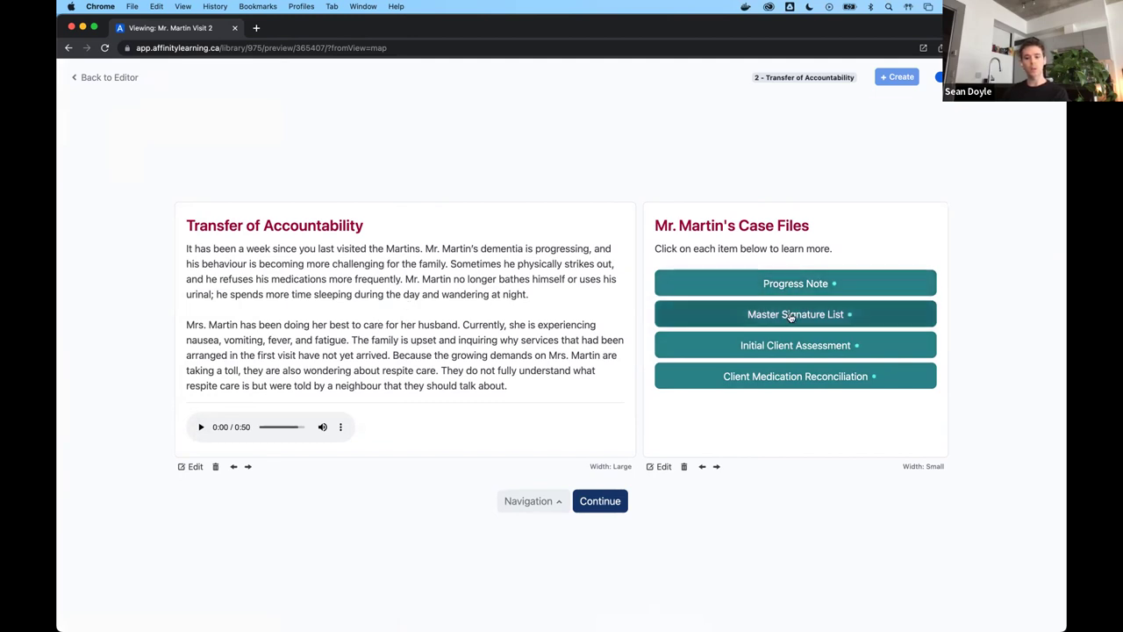
# View the Progress Note case file and close it.
pyautogui.click(790, 284)
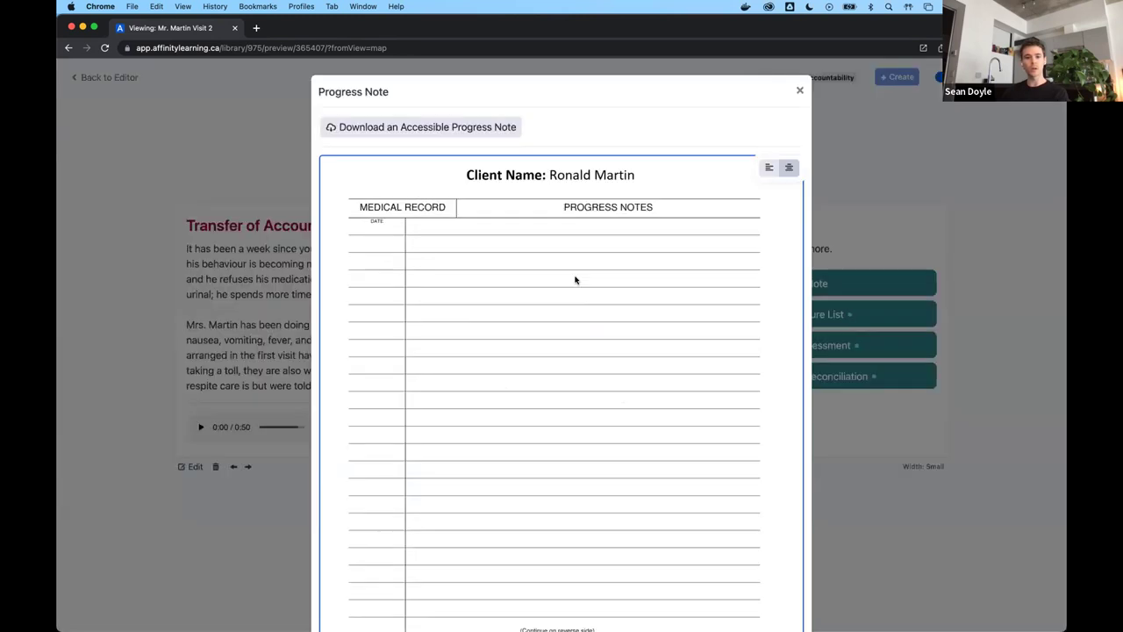
pyautogui.scroll(-5, 484, 256)
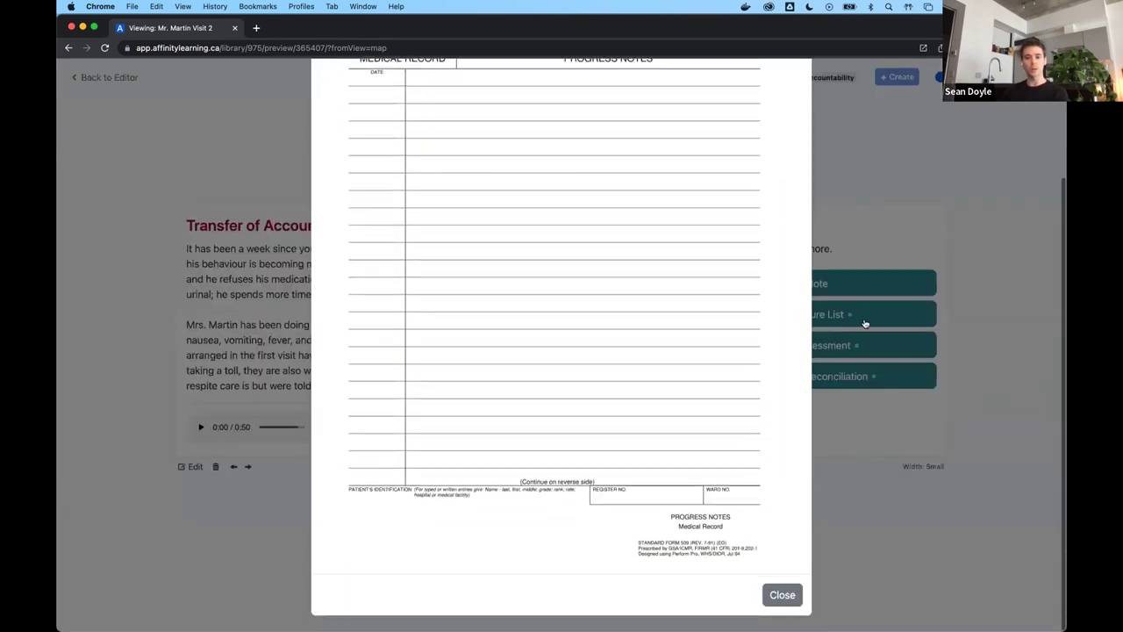
pyautogui.click(806, 317)
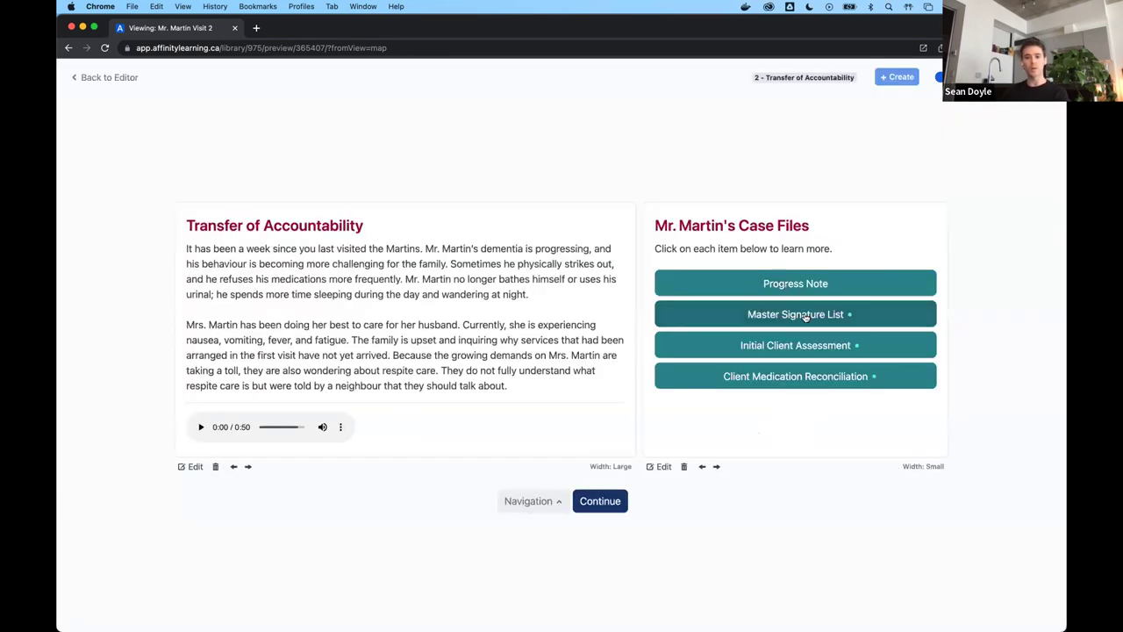
# View the Master Signature List case file, close it, and return to the scenario map.
pyautogui.click(805, 317)
pyautogui.scroll(-5, 543, 305)
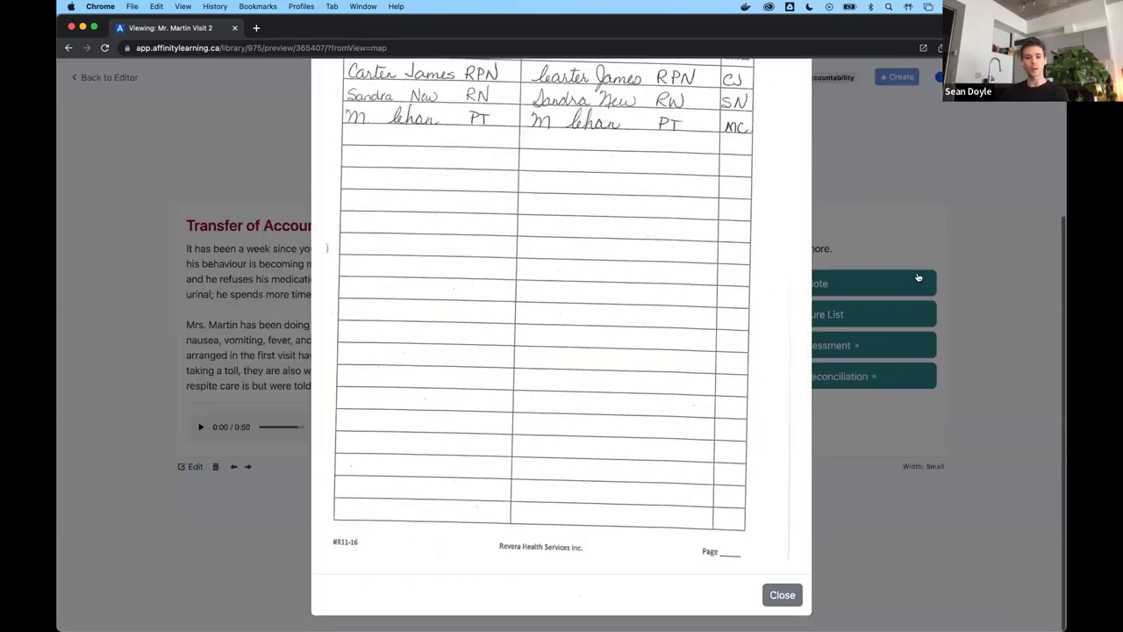
pyautogui.click(782, 594)
pyautogui.click(116, 78)
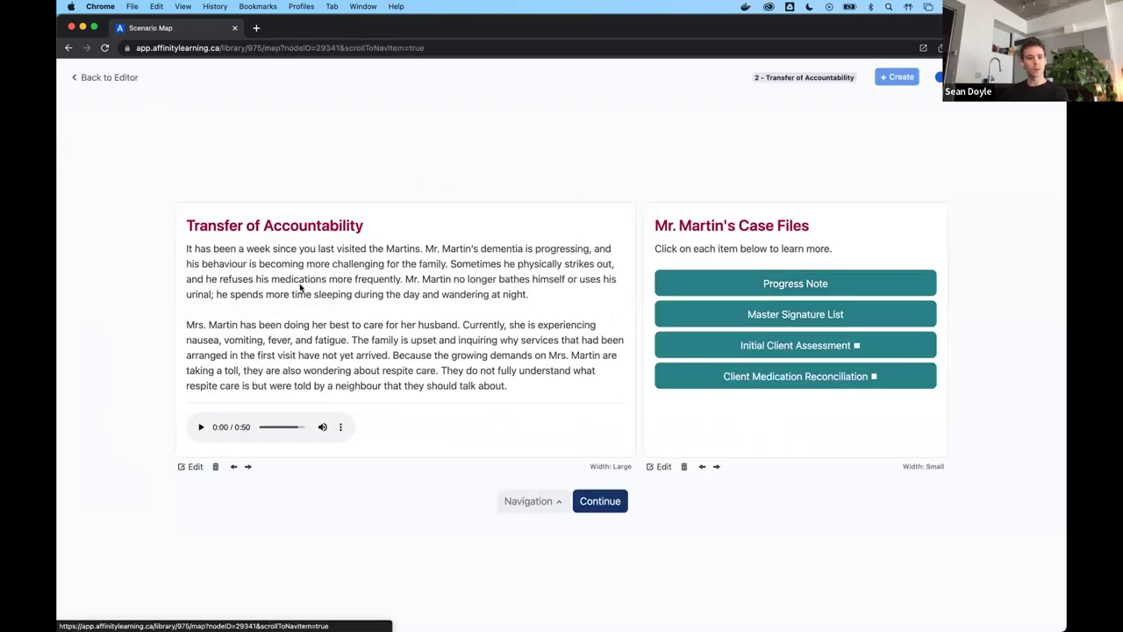
# Preview the COVID-19 Disclaimer screen and bring up its Create Content list.
pyautogui.click(672, 351)
pyautogui.click(232, 108)
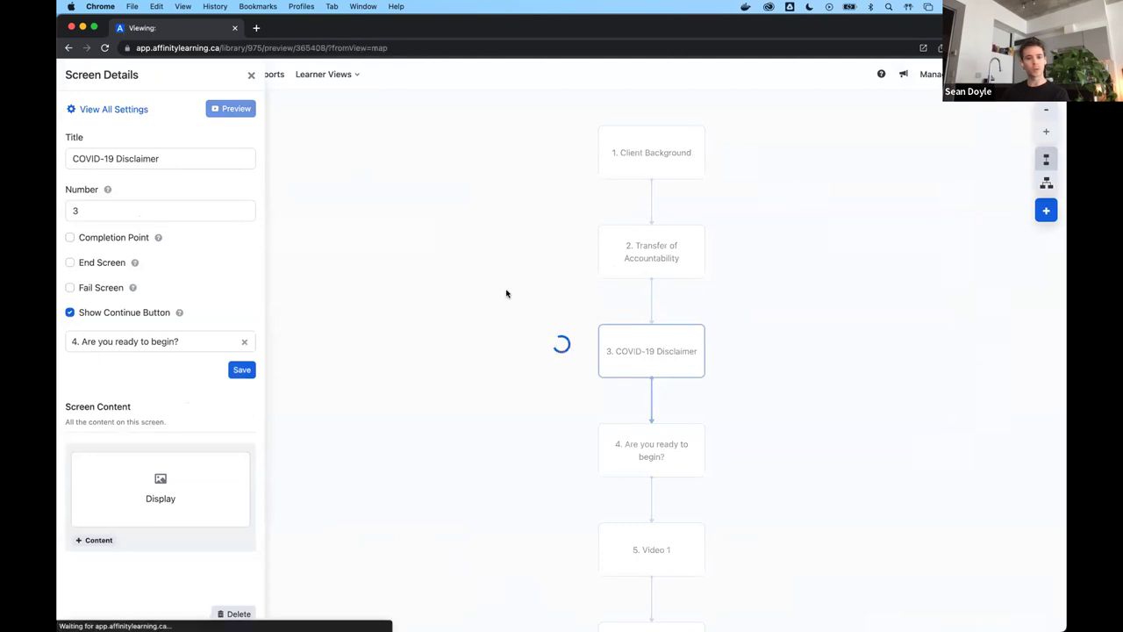
pyautogui.click(802, 330)
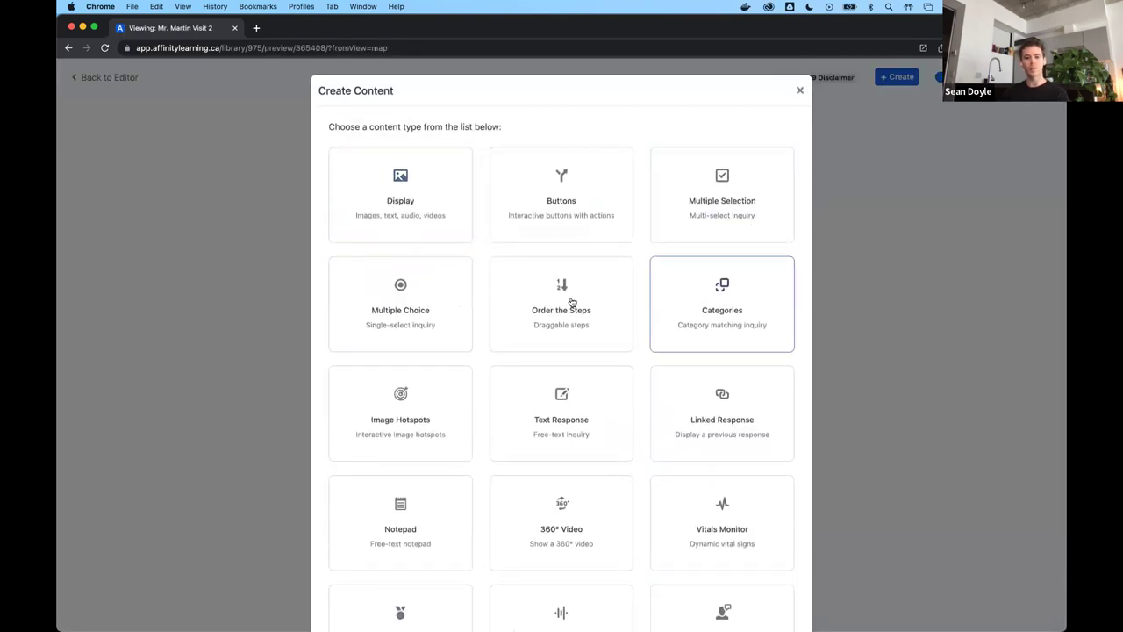
# Scroll through the available content types, dismiss them without adding anything, and return to the map.
pyautogui.scroll(-3, 566, 307)
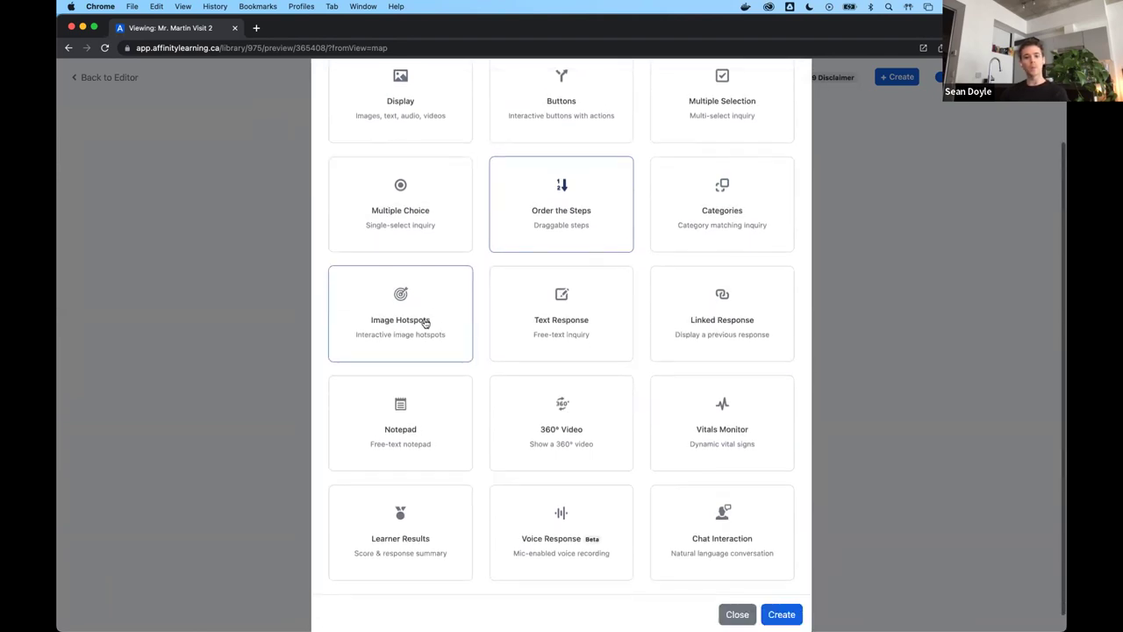
pyautogui.scroll(3, 530, 323)
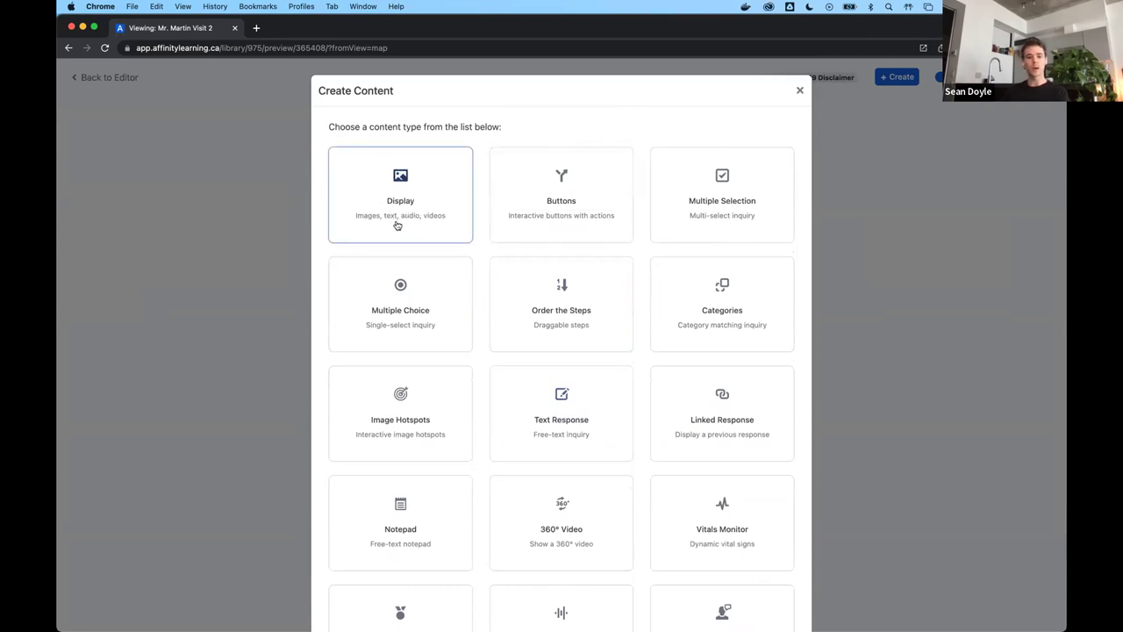
pyautogui.scroll(-2, 562, 421)
pyautogui.scroll(2, 567, 426)
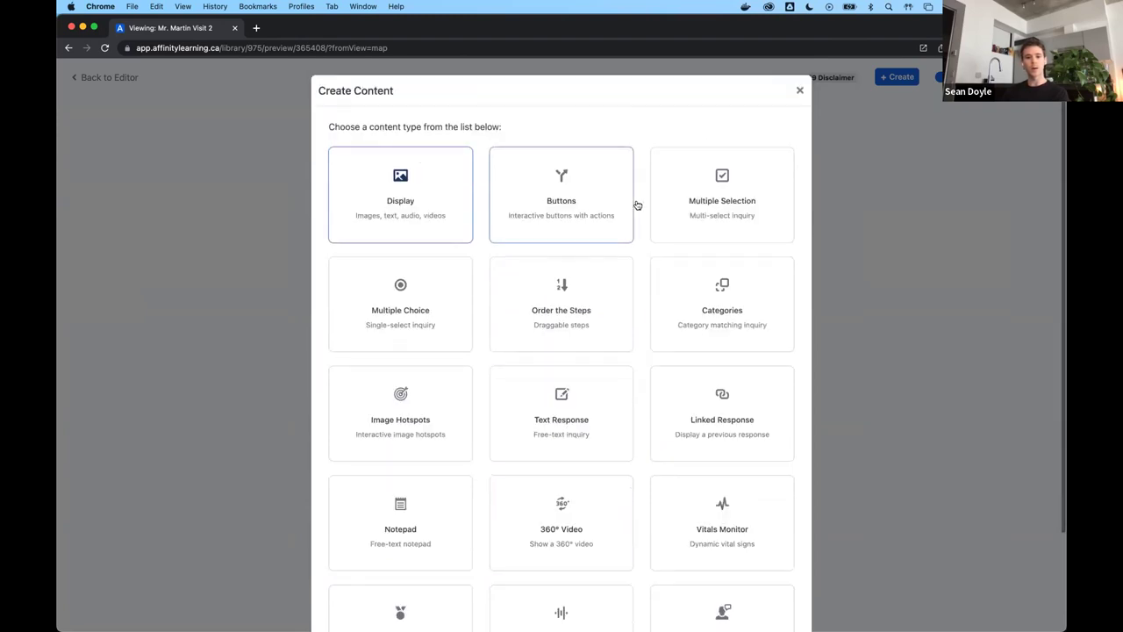
pyautogui.scroll(-2, 439, 351)
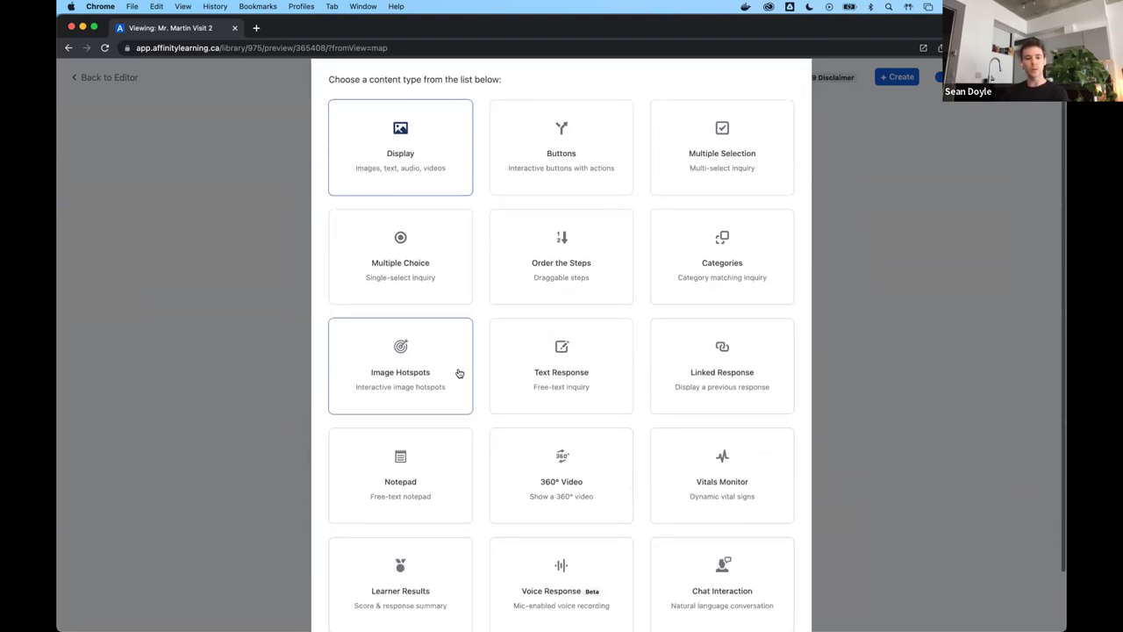
pyautogui.scroll(-1, 672, 356)
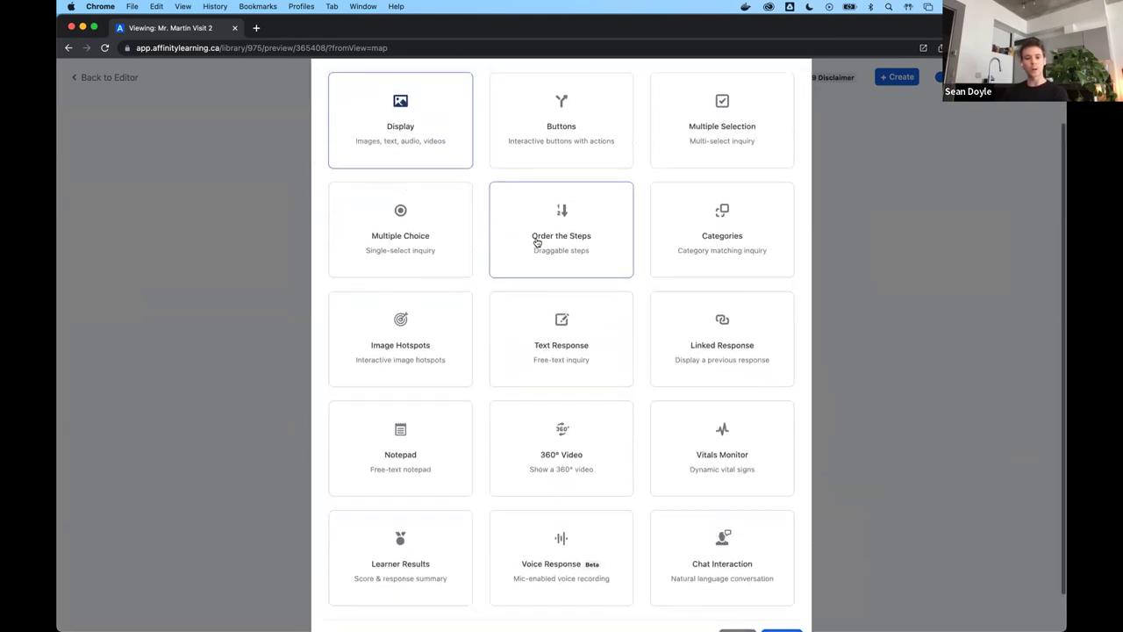
pyautogui.scroll(2, 537, 243)
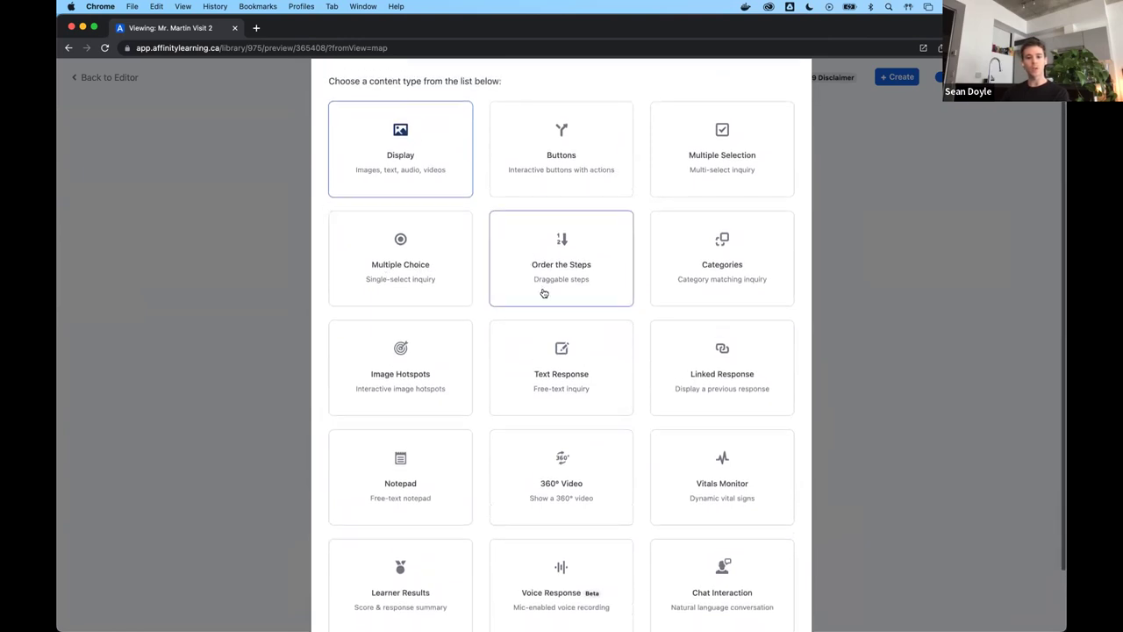
pyautogui.scroll(-2, 544, 293)
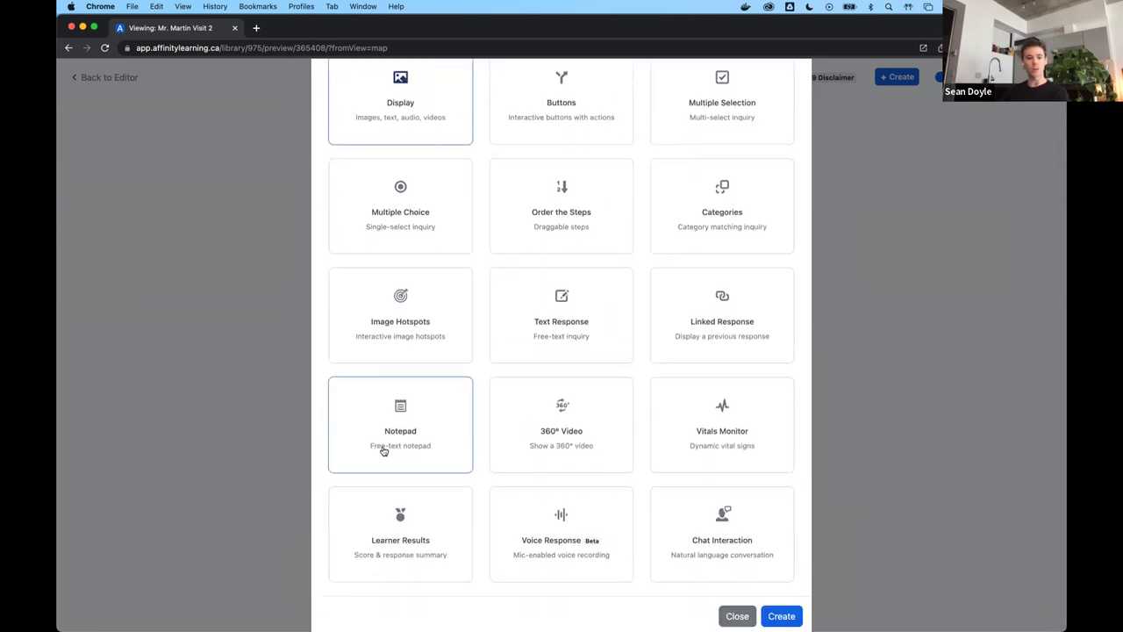
pyautogui.click(239, 358)
pyautogui.click(98, 77)
pyautogui.scroll(-5, 492, 458)
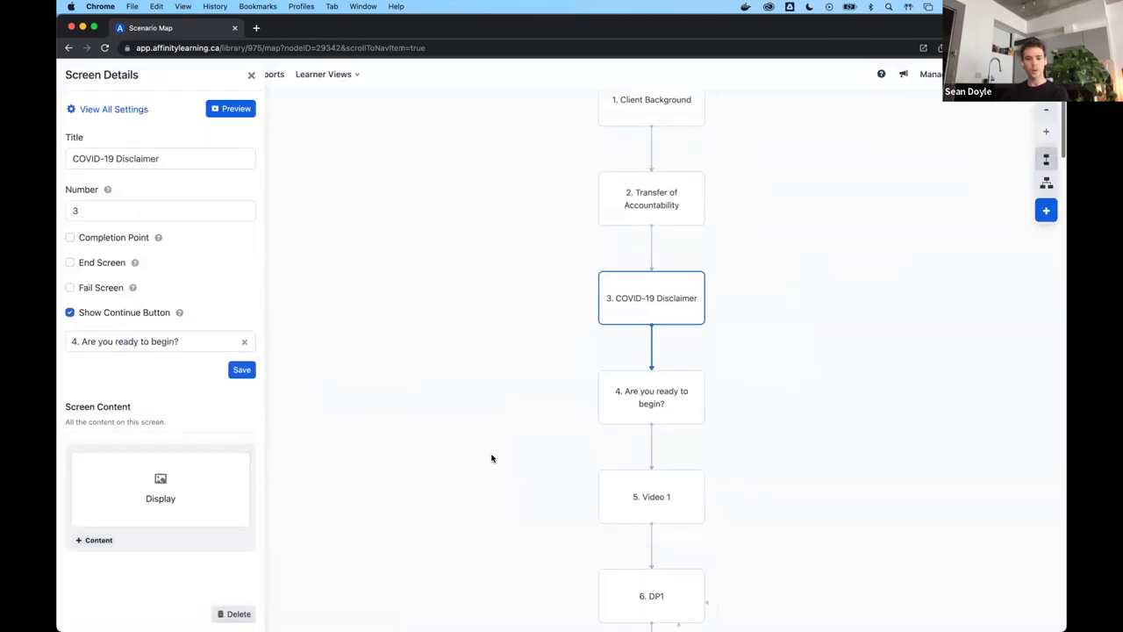
# Preview Video 1, pick the third answer, continue past Think again, and return to the editor.
pyautogui.click(644, 226)
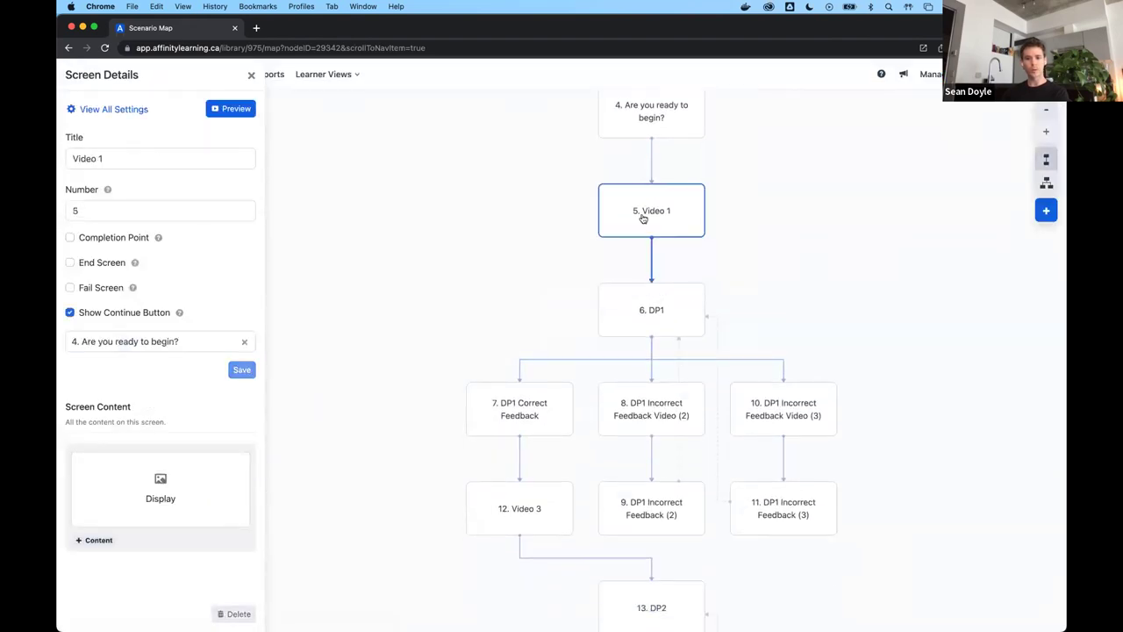
pyautogui.click(233, 109)
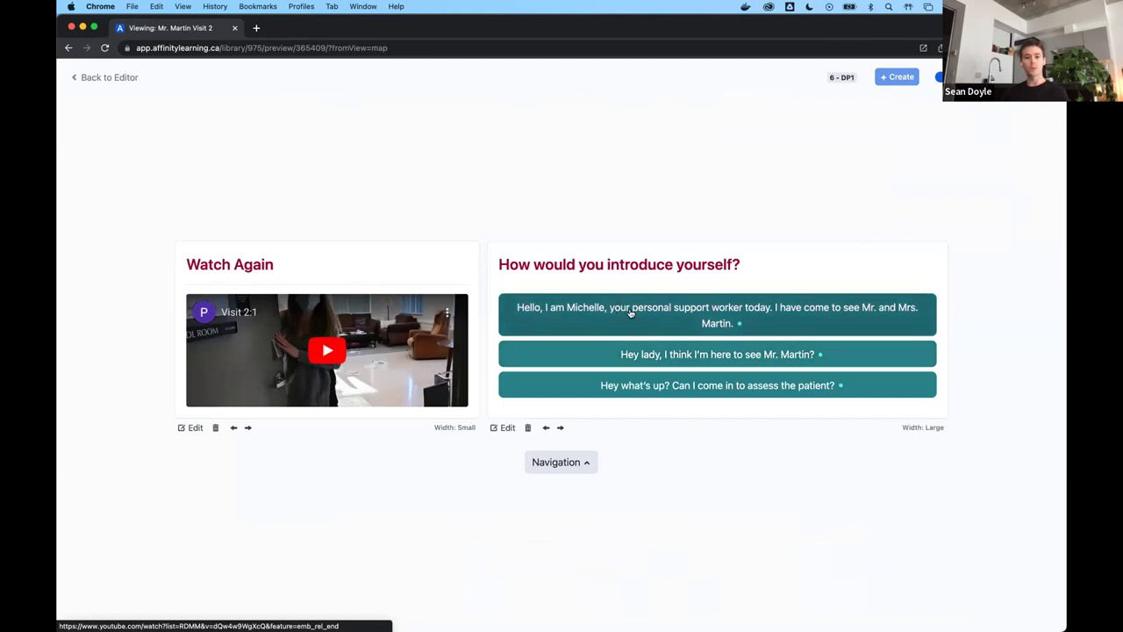
pyautogui.click(721, 388)
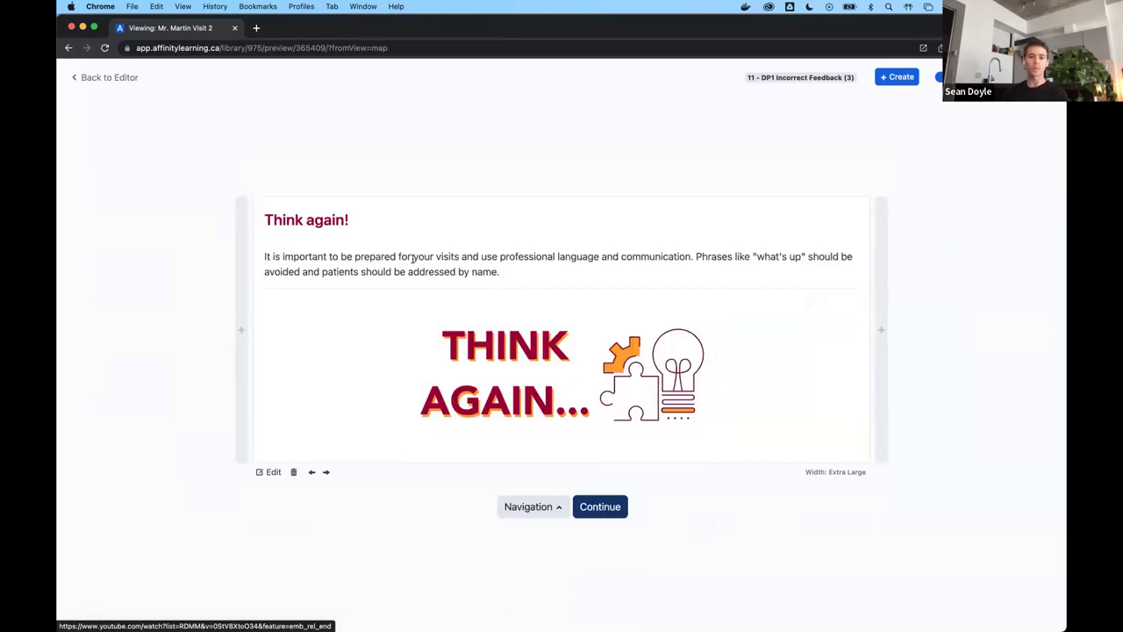
pyautogui.click(594, 509)
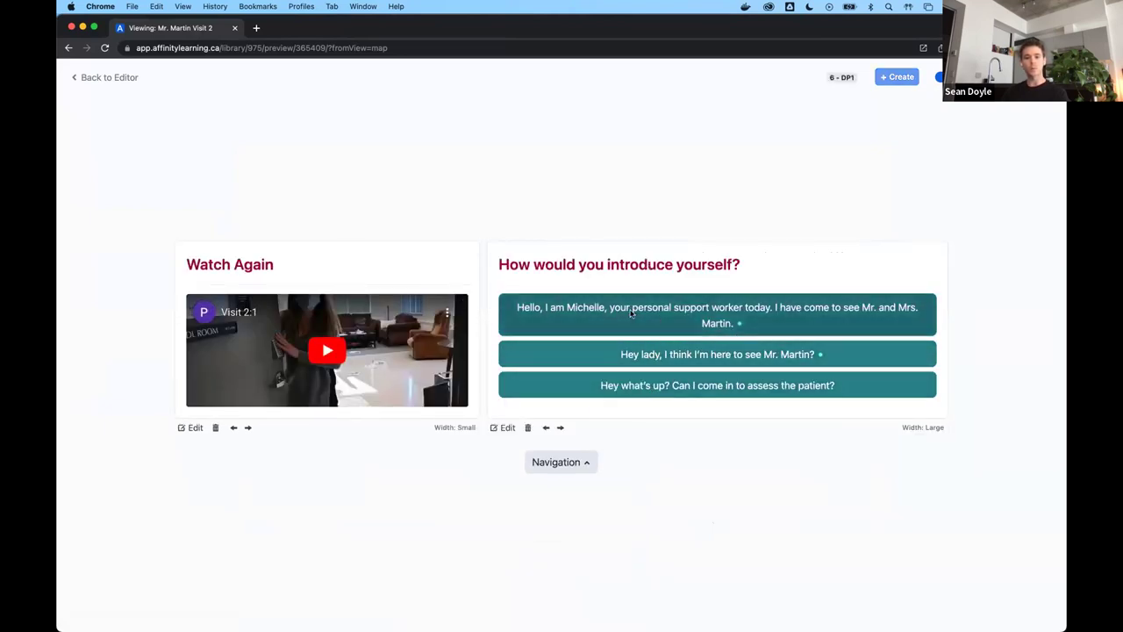
pyautogui.click(88, 78)
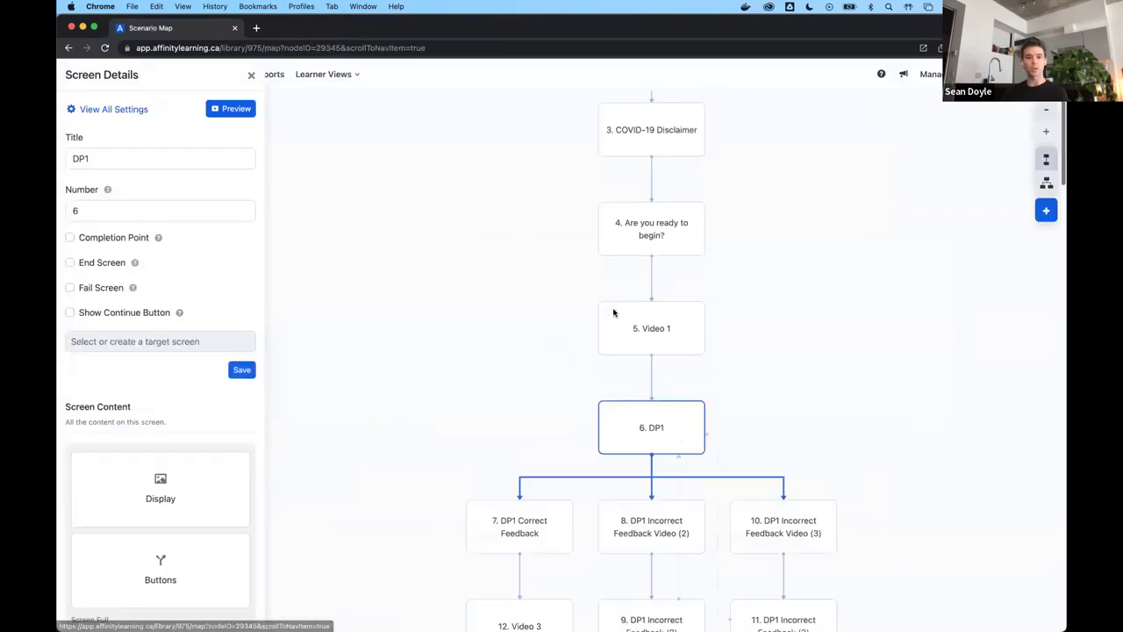
# Select screens 13 DP2 and 20 DP3 on the scenario map.
pyautogui.scroll(-2, 641, 386)
pyautogui.click(664, 460)
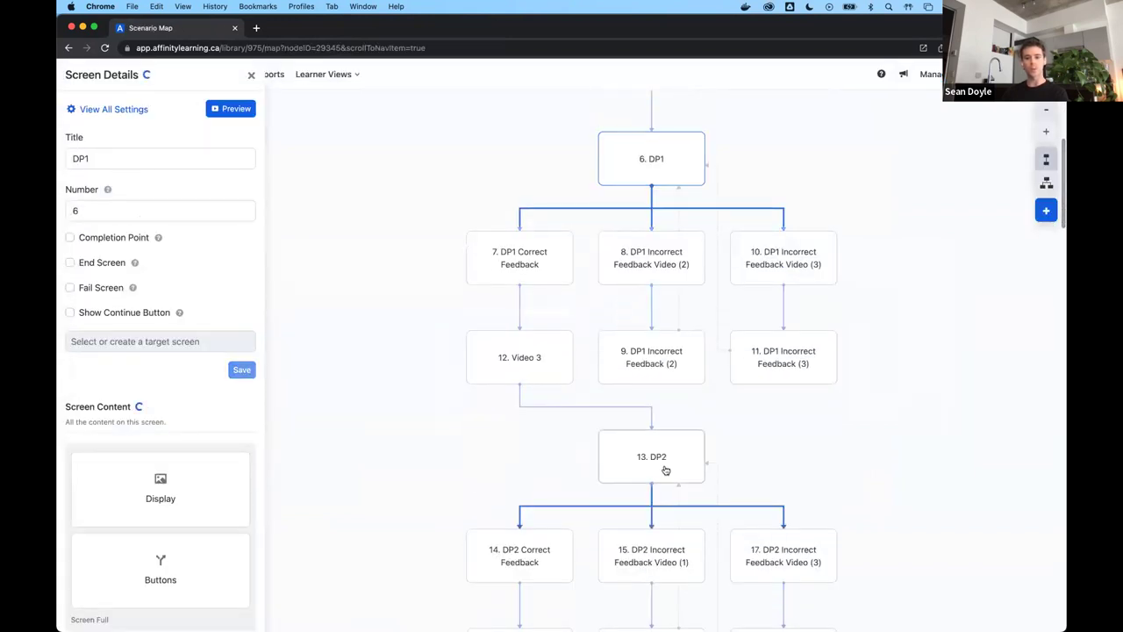
pyautogui.scroll(-2, 665, 468)
pyautogui.click(646, 318)
pyautogui.scroll(-10, 647, 321)
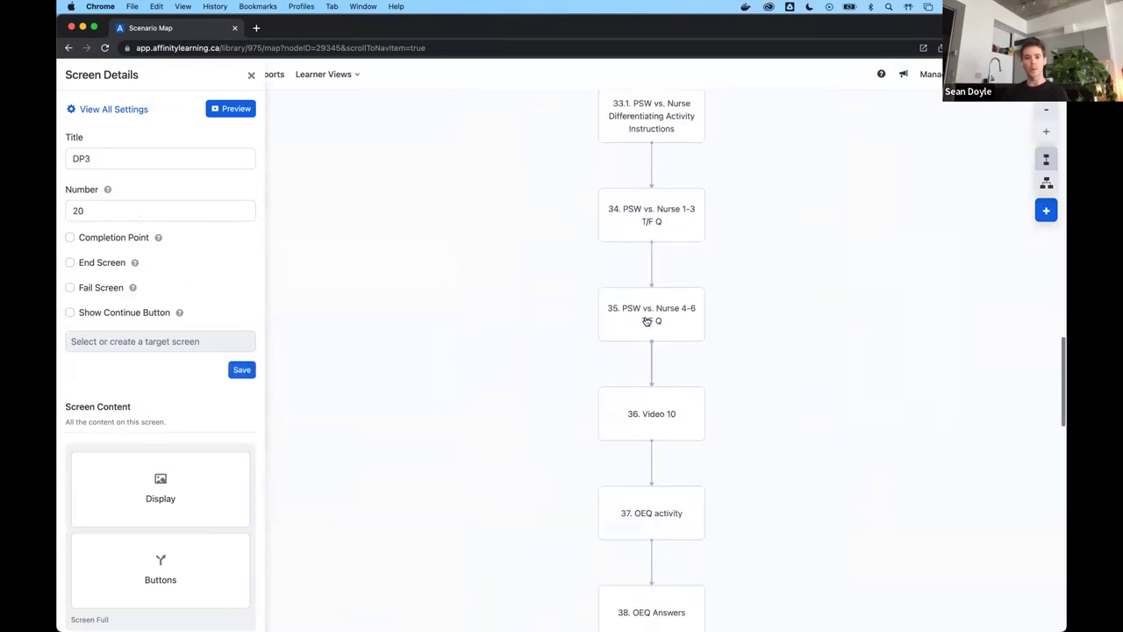
pyautogui.scroll(-10, 647, 321)
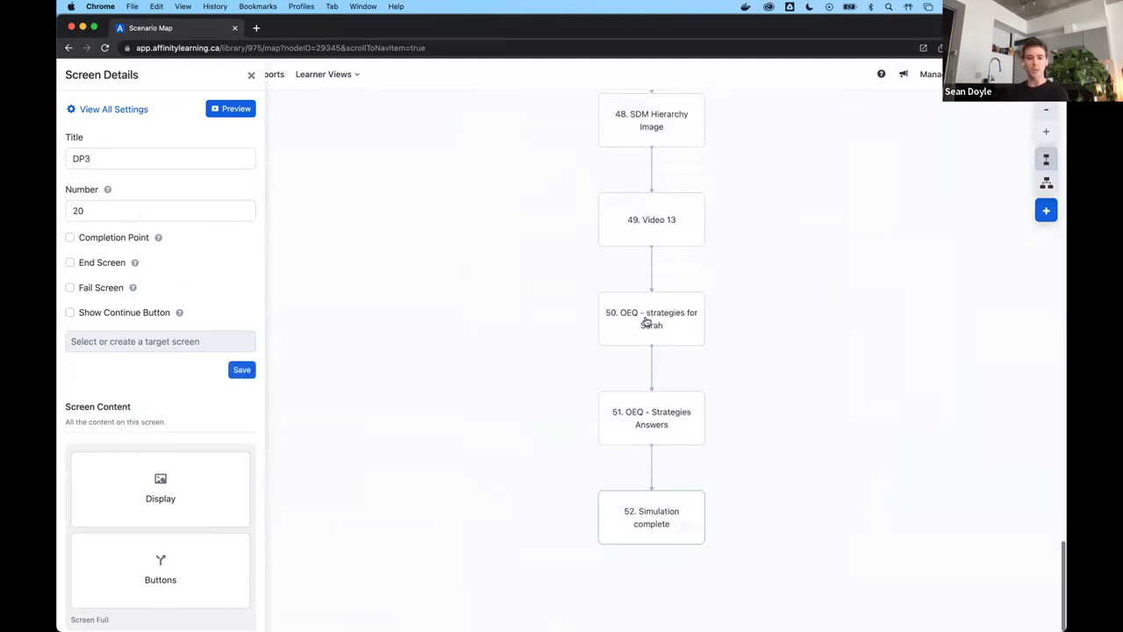
# Preview the final 52 Simulation complete screen, pause its credits video, and return to the editor.
pyautogui.click(642, 525)
pyautogui.click(229, 107)
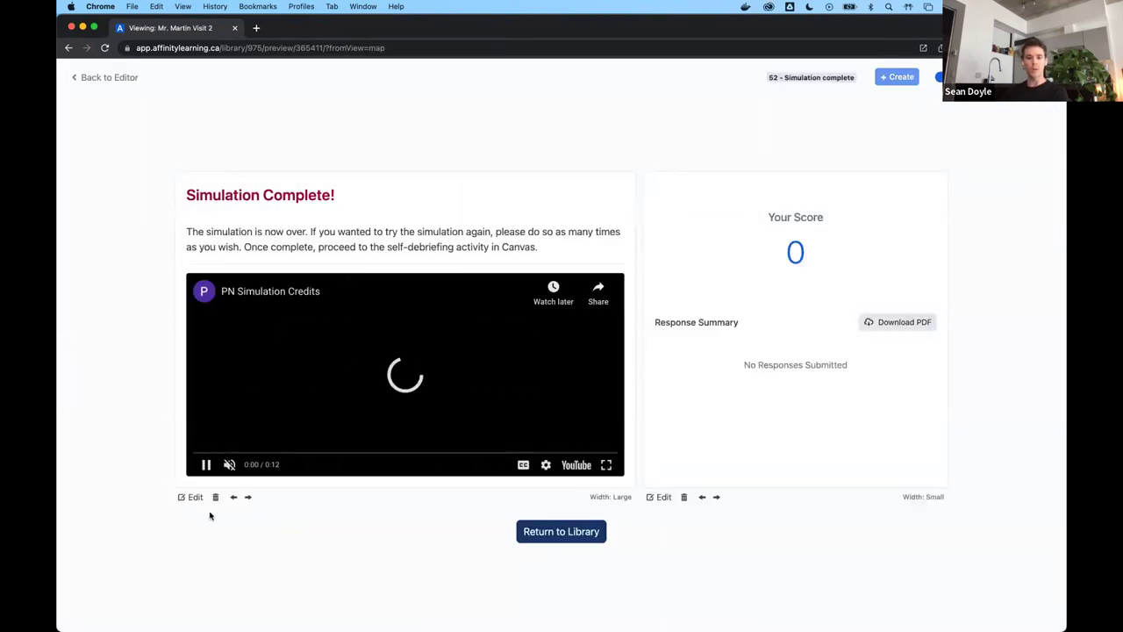
pyautogui.click(205, 464)
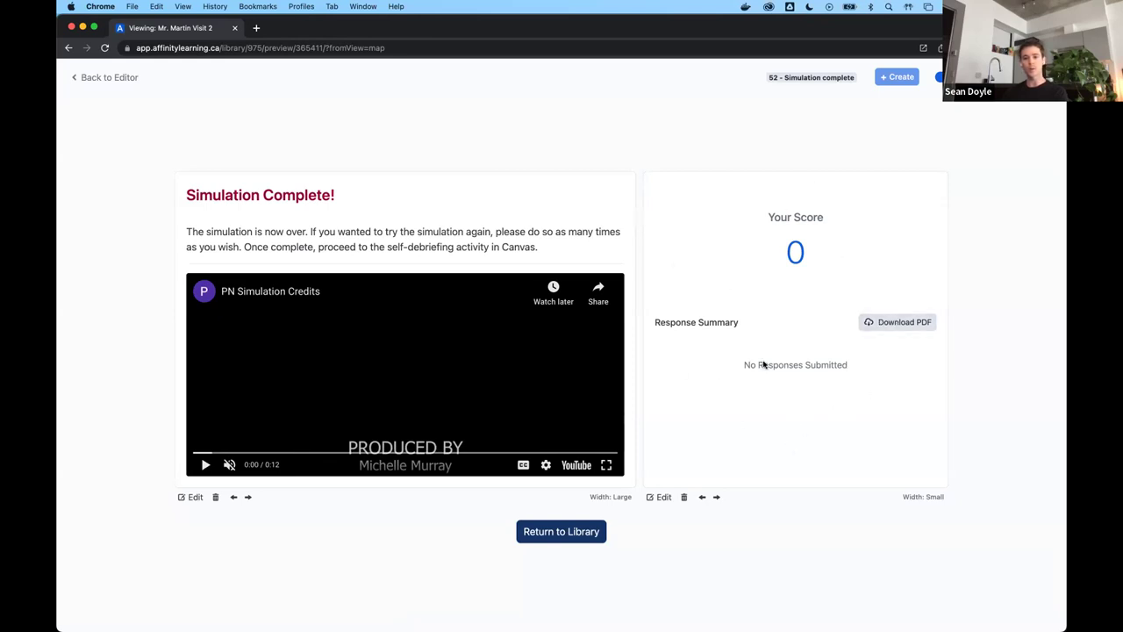
pyautogui.click(107, 78)
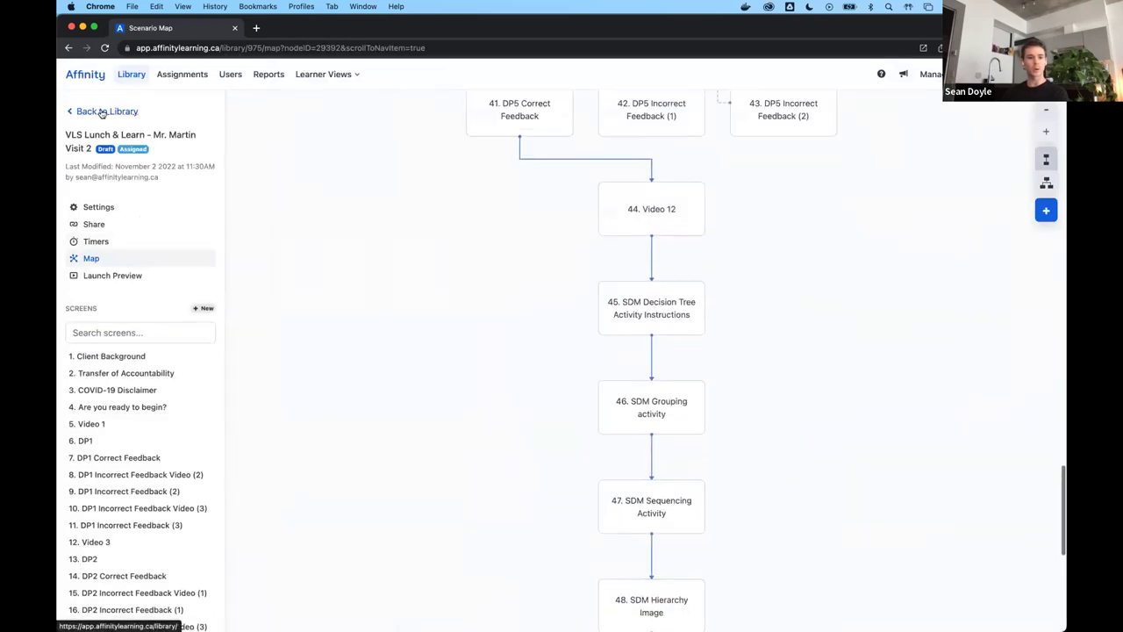
# Open the Virtual Crime Scene scenario from the library and launch its preview.
pyautogui.click(104, 111)
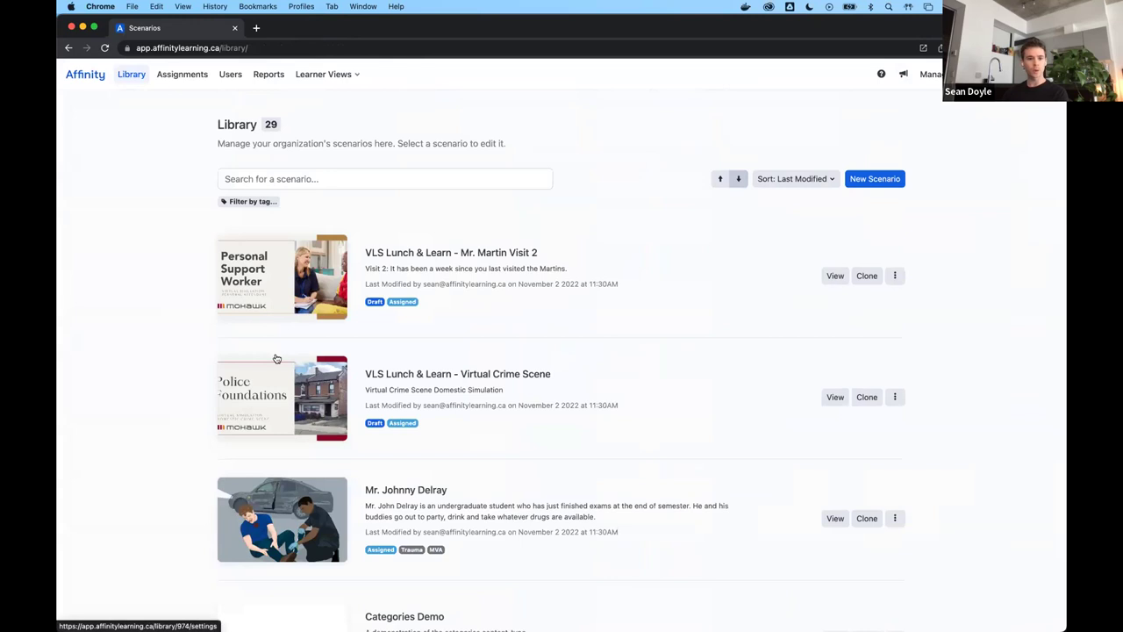
pyautogui.click(276, 403)
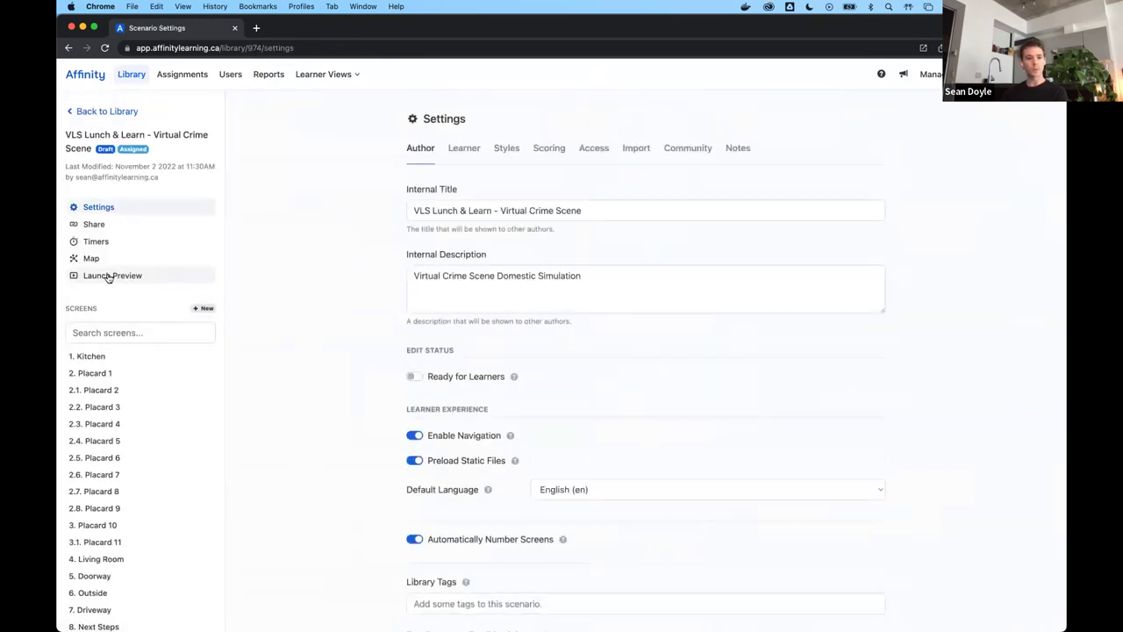
pyautogui.click(109, 277)
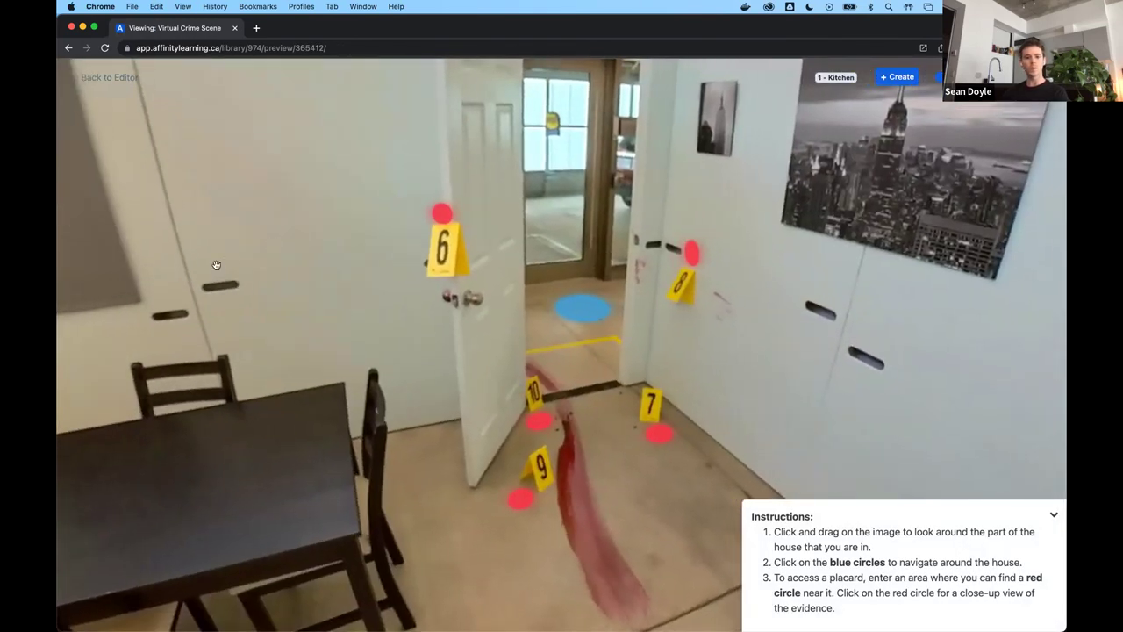
# Look around the scene, note 'test' on placard 8's close-up, continue, and return to the editor.
pyautogui.moveTo(215, 265); pyautogui.dragTo(621, 269)
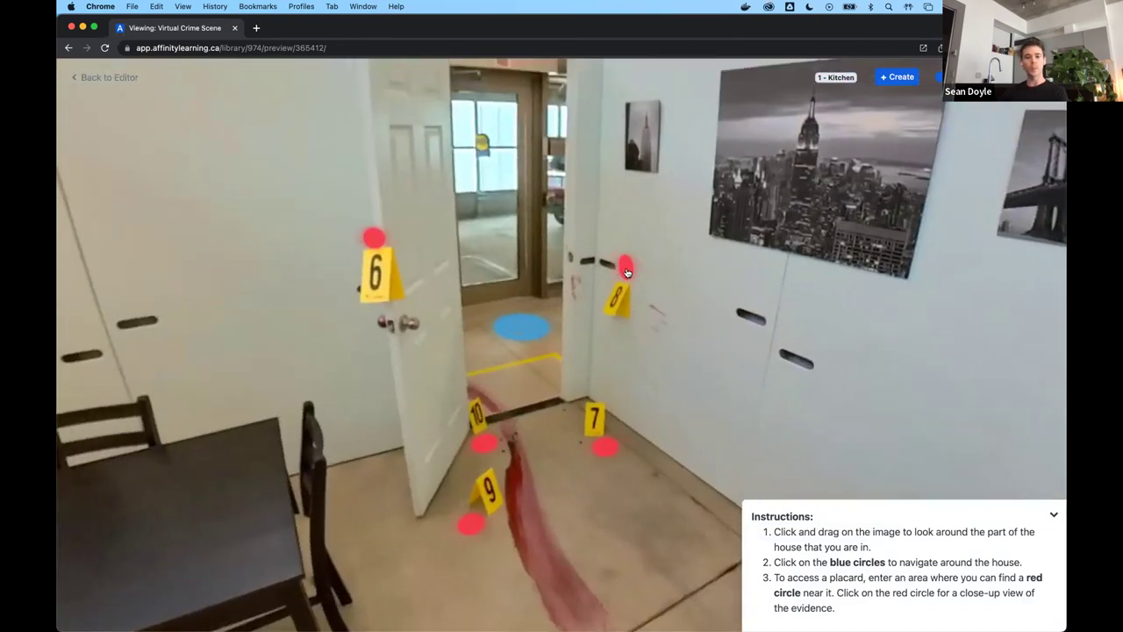
pyautogui.click(626, 267)
pyautogui.click(755, 266)
pyautogui.write('test')
pyautogui.click(609, 536)
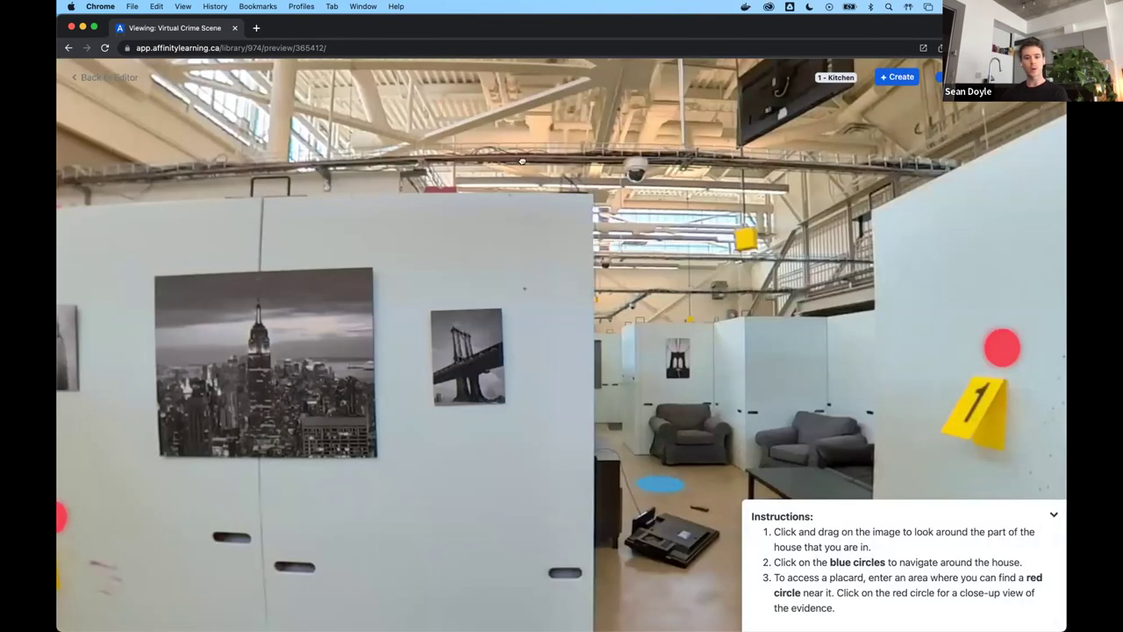
pyautogui.moveTo(522, 162); pyautogui.dragTo(653, 246)
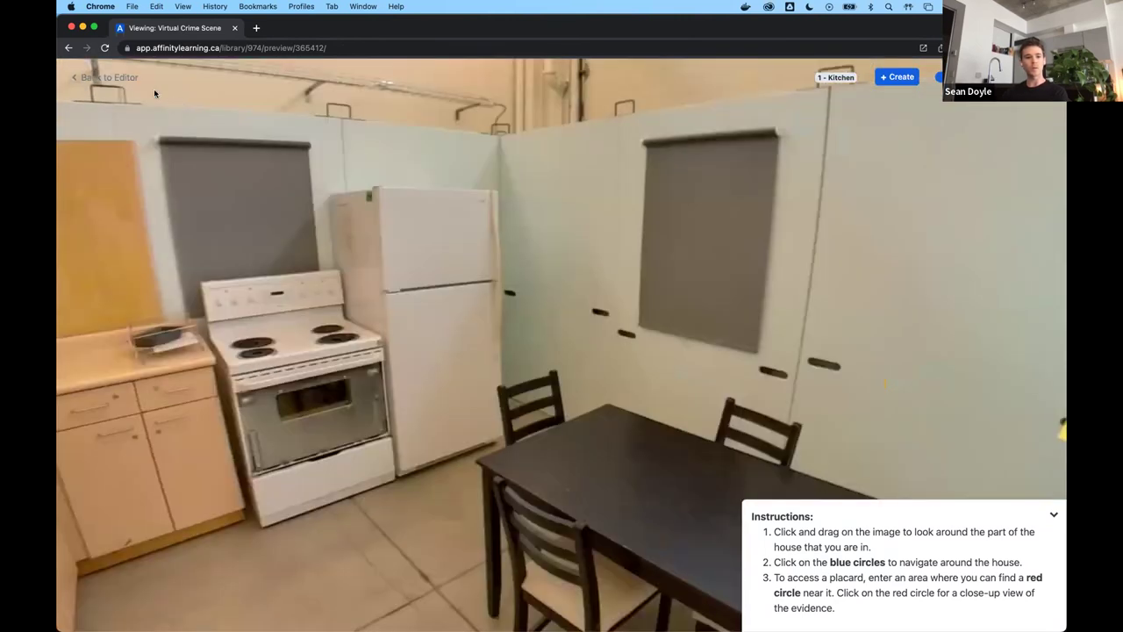
pyautogui.click(103, 77)
pyautogui.click(117, 113)
pyautogui.click(277, 512)
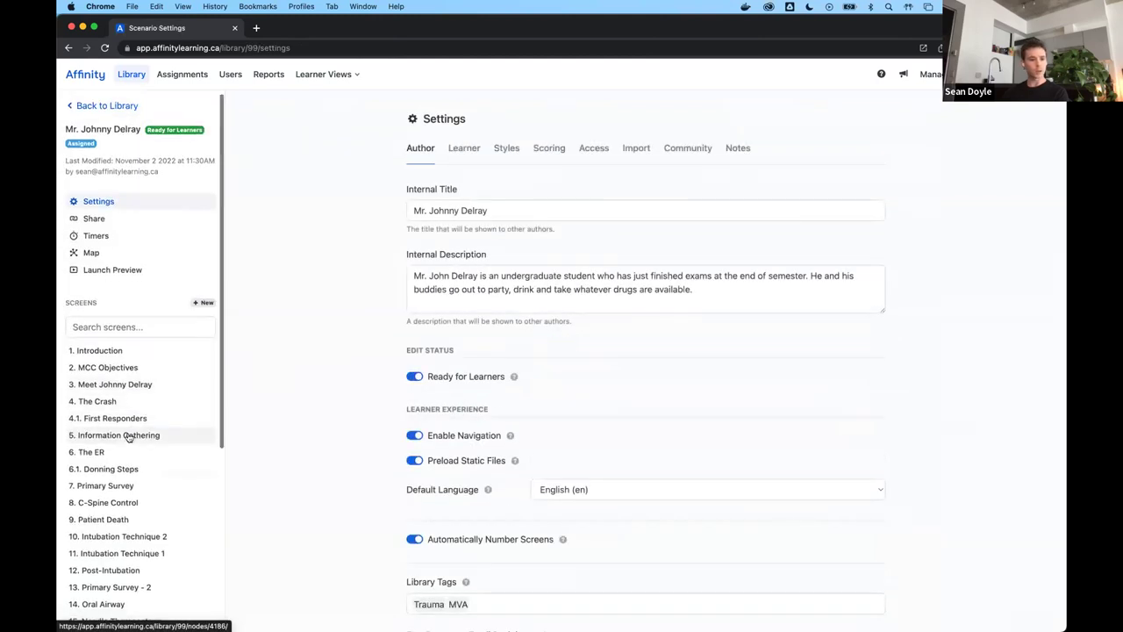
pyautogui.click(129, 436)
pyautogui.click(827, 128)
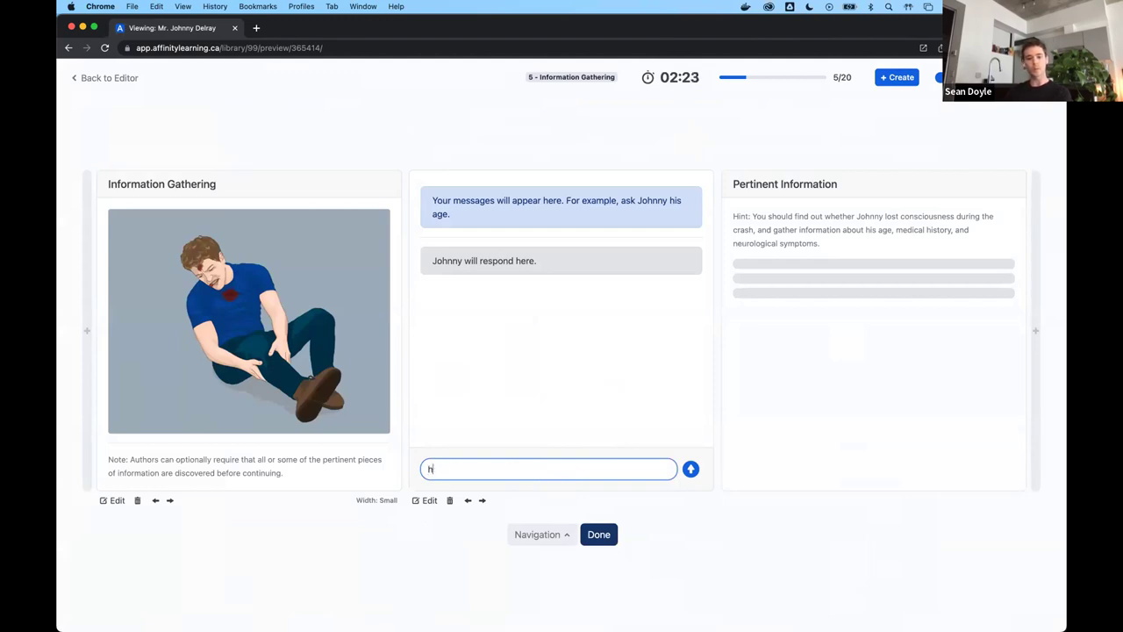
# Send chat questions to Johnny, uncovering Patient Age, then return to the scenario library.
pyautogui.press('Return')
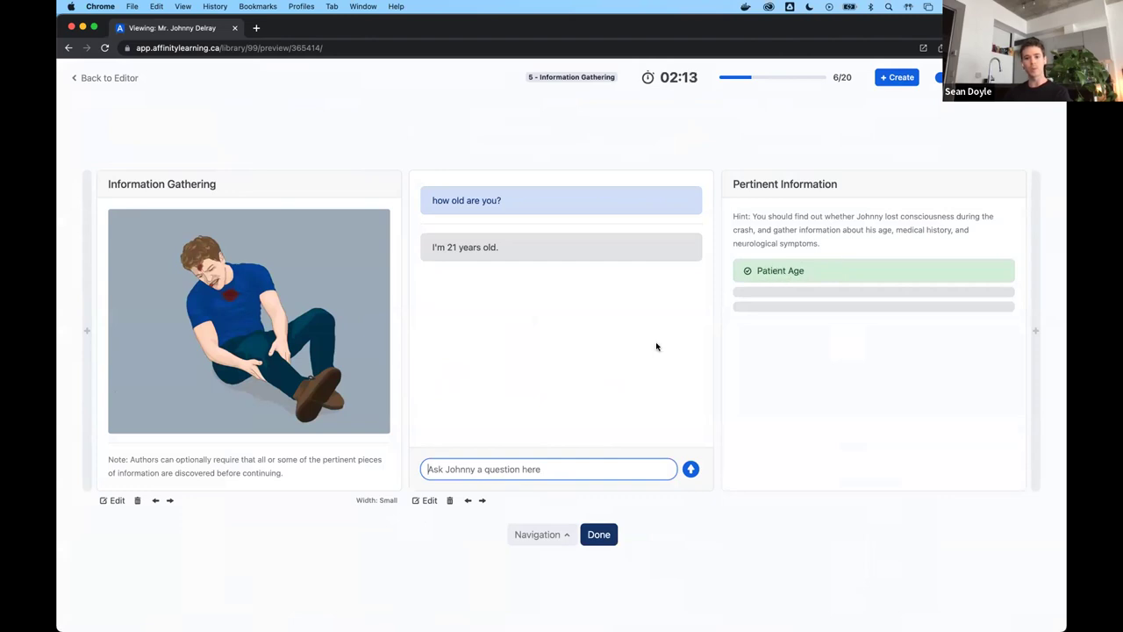
pyautogui.moveTo(184, 286)
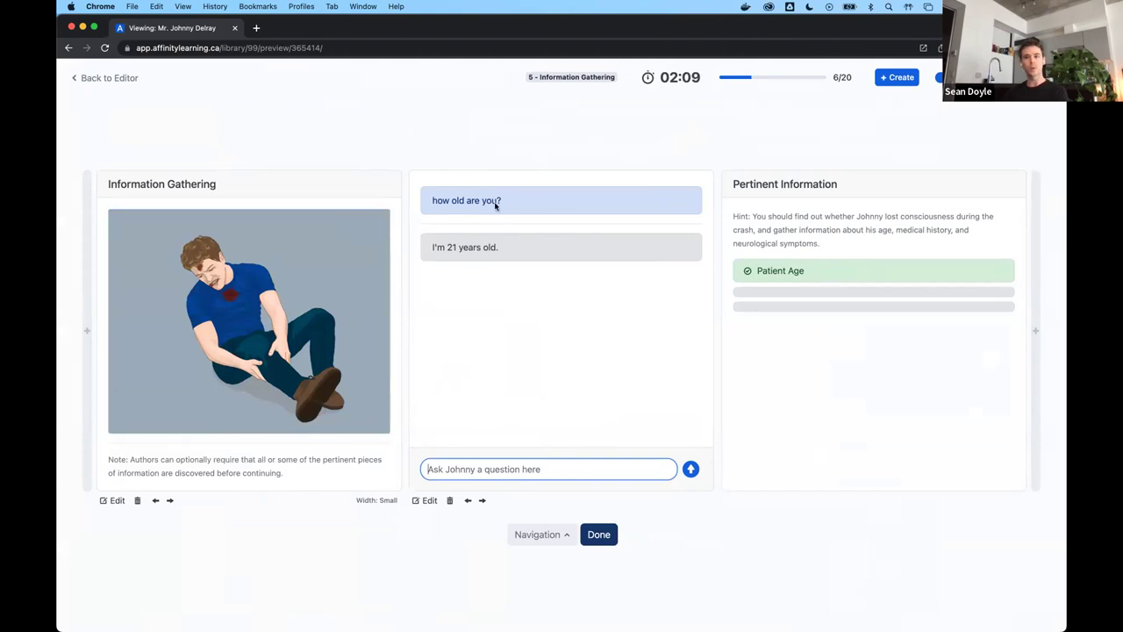
pyautogui.click(108, 80)
pyautogui.scroll(2, 106, 114)
pyautogui.click(106, 111)
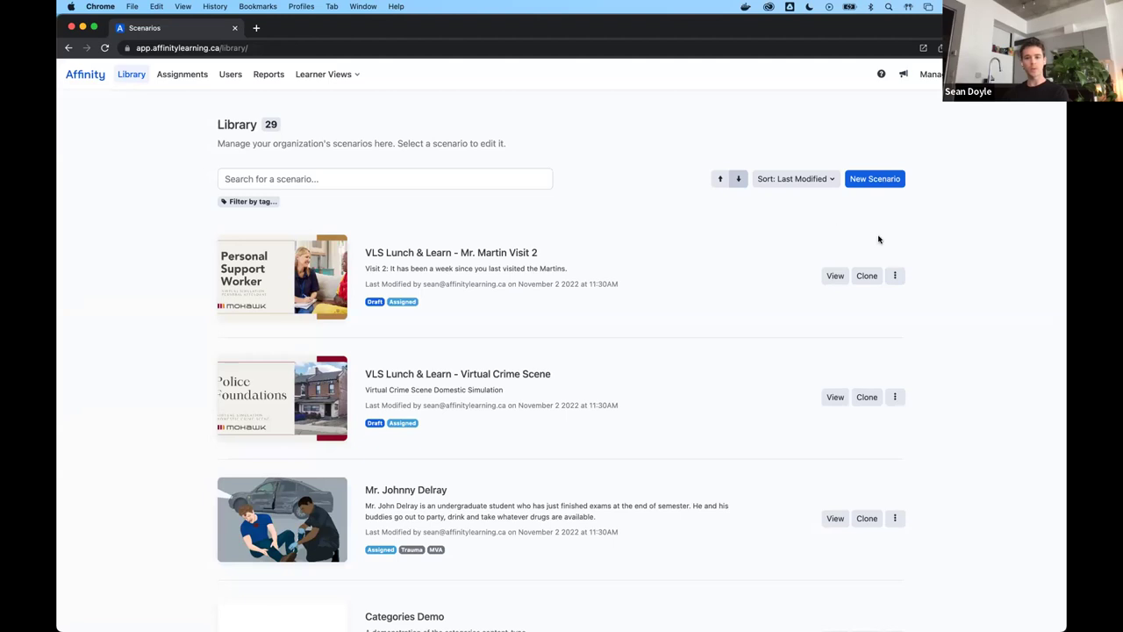
# Generate Mr. Martin Visit 2's LTI launch link, copy it, and check Enable Grade Passback.
pyautogui.click(897, 275)
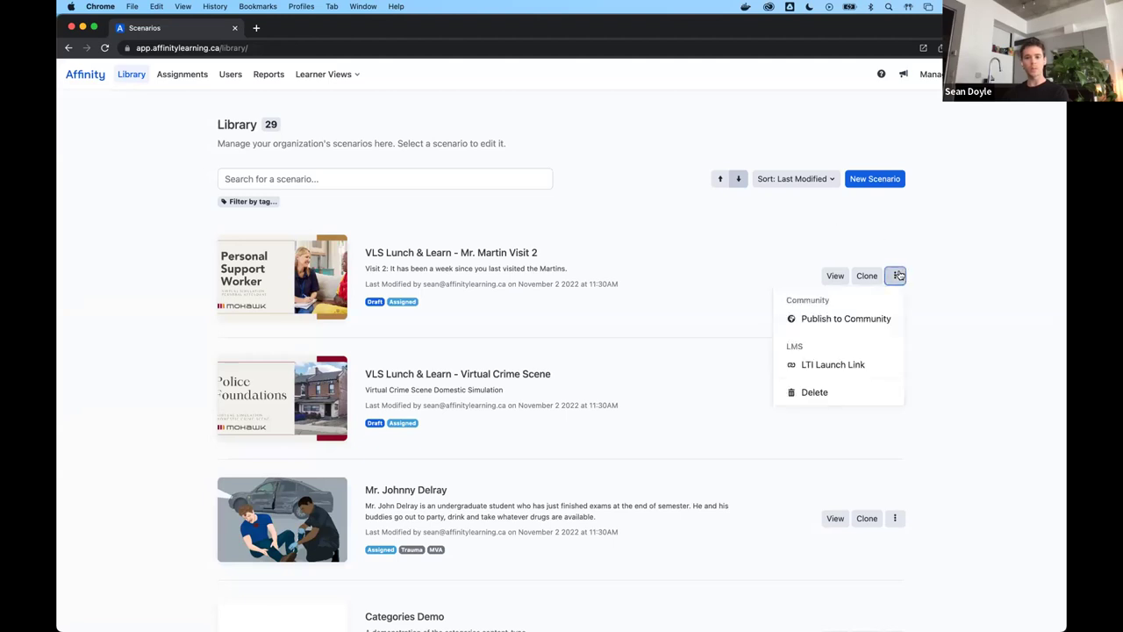
pyautogui.click(833, 365)
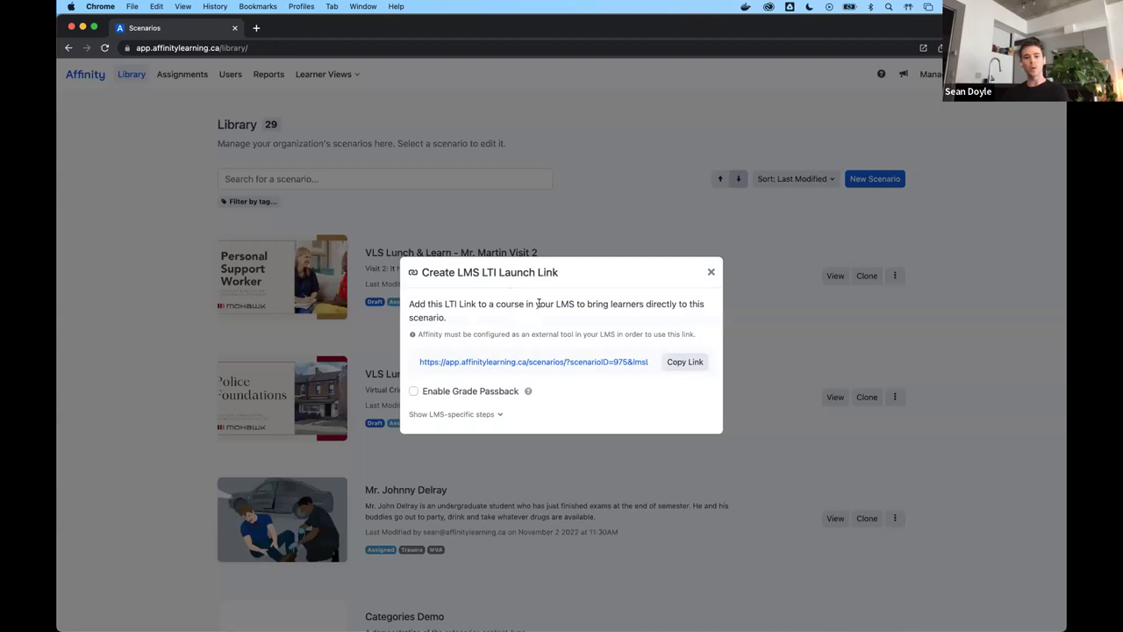
pyautogui.click(682, 360)
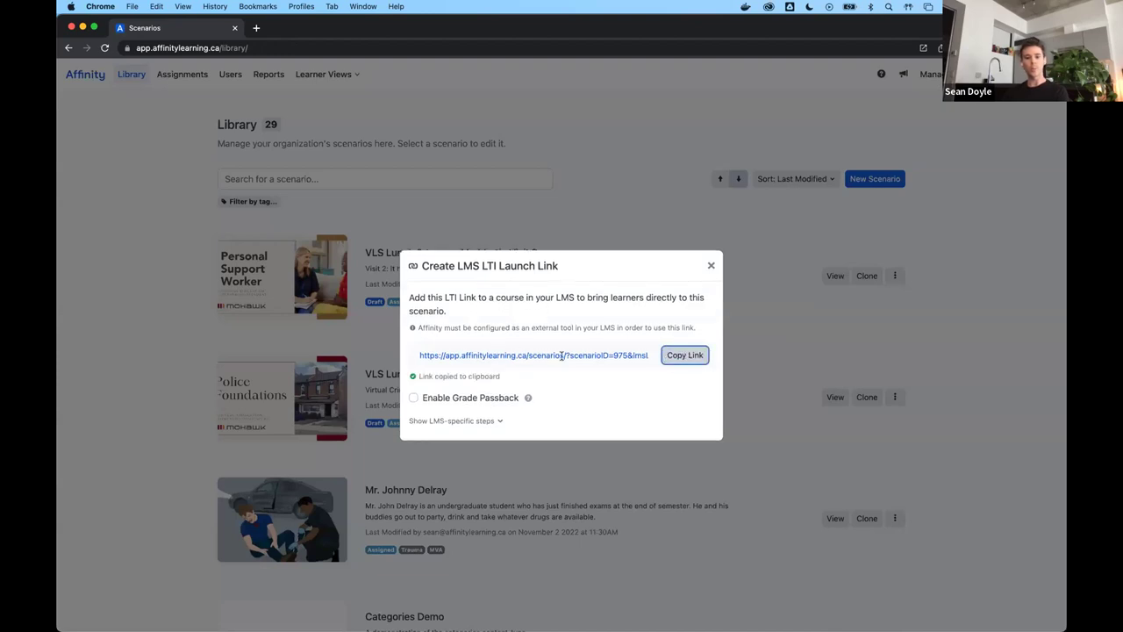
pyautogui.click(485, 397)
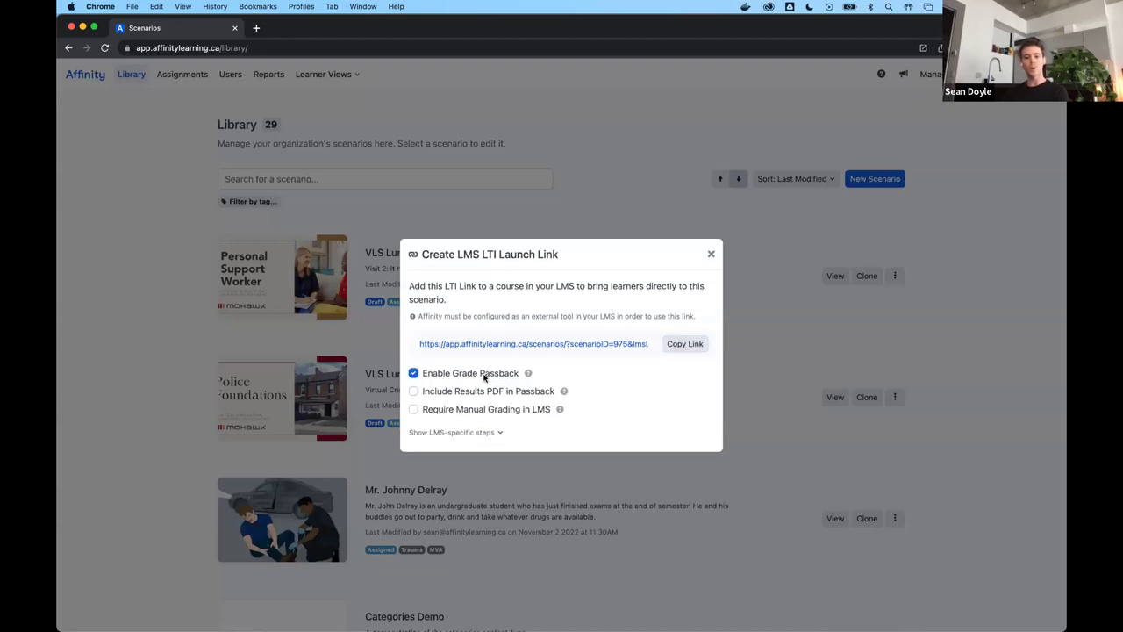